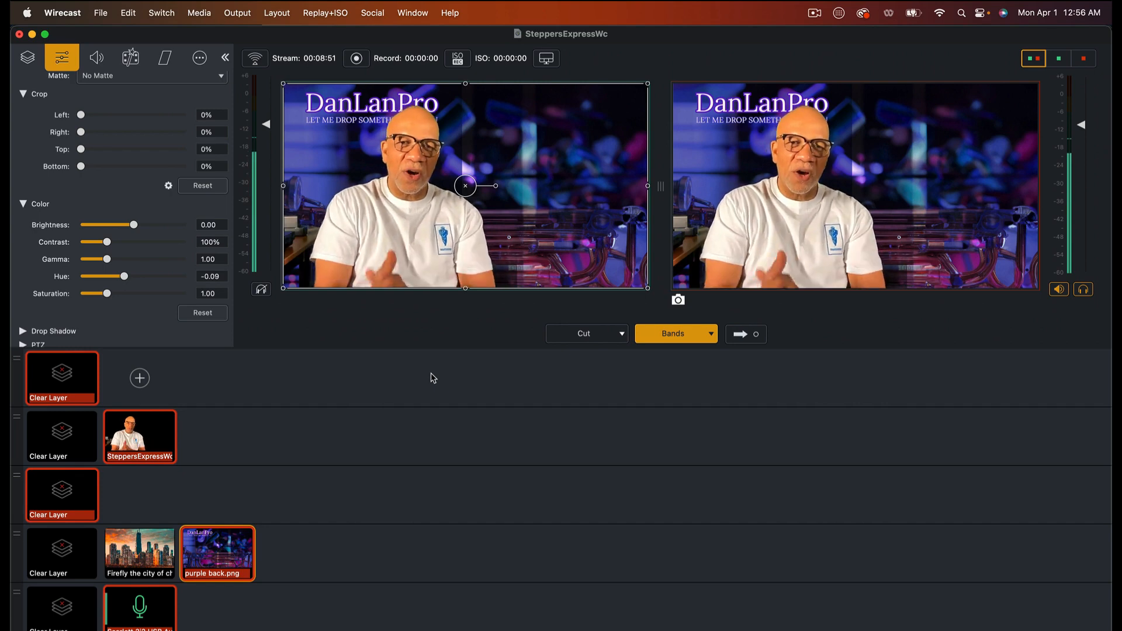
Display only the preview area and preview the city skyline background, ending back on purple back.png
left_click(1061, 60)
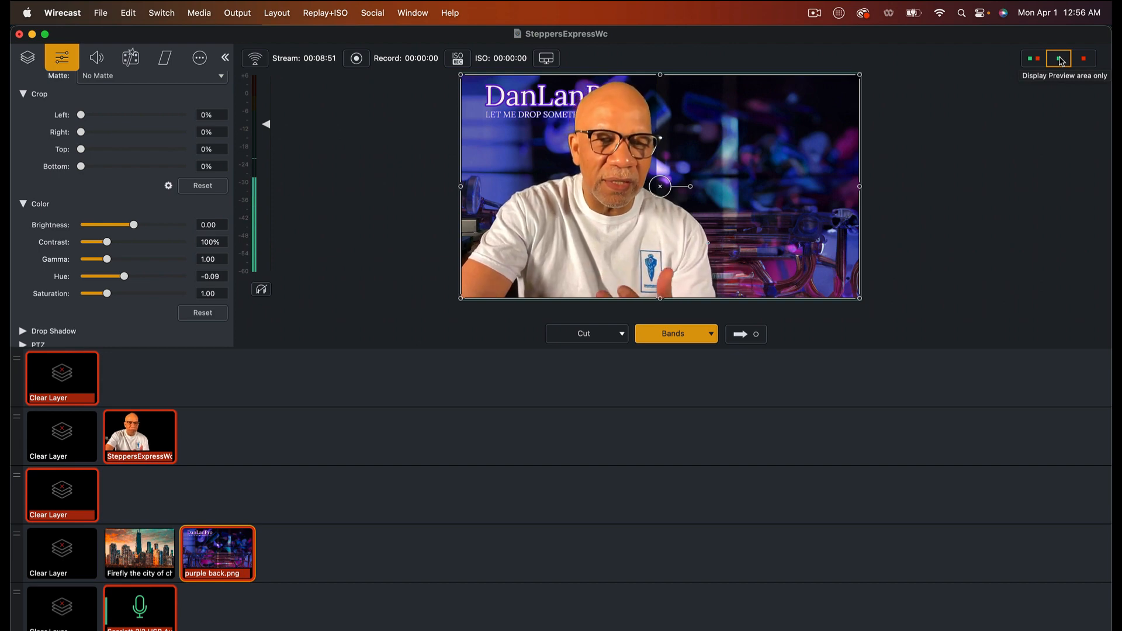
left_click(1060, 60)
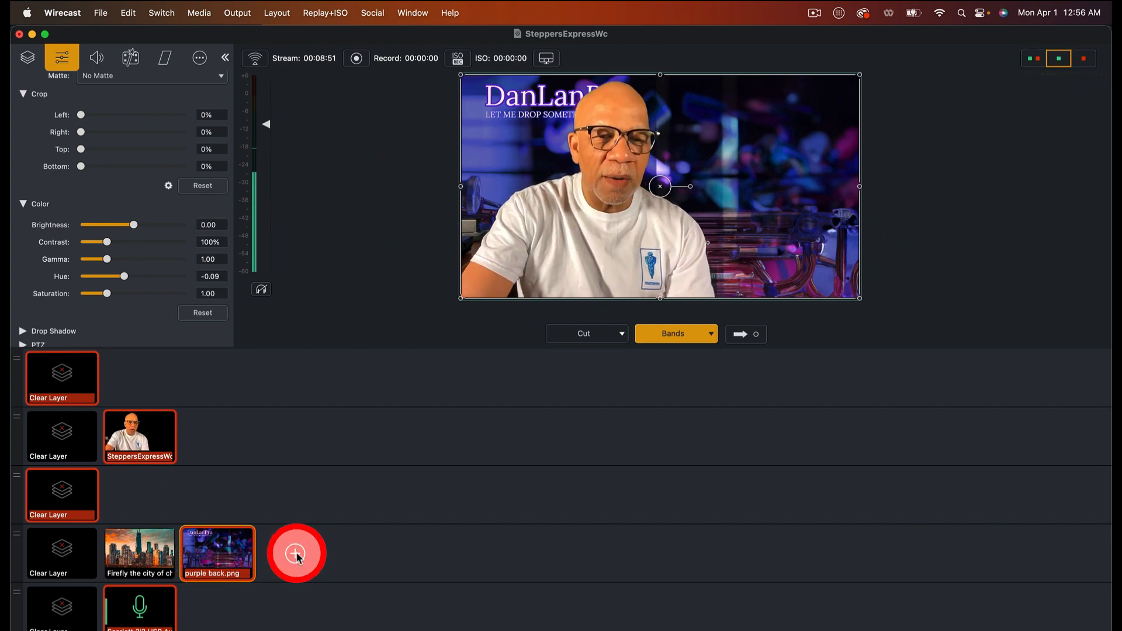
left_click(135, 561)
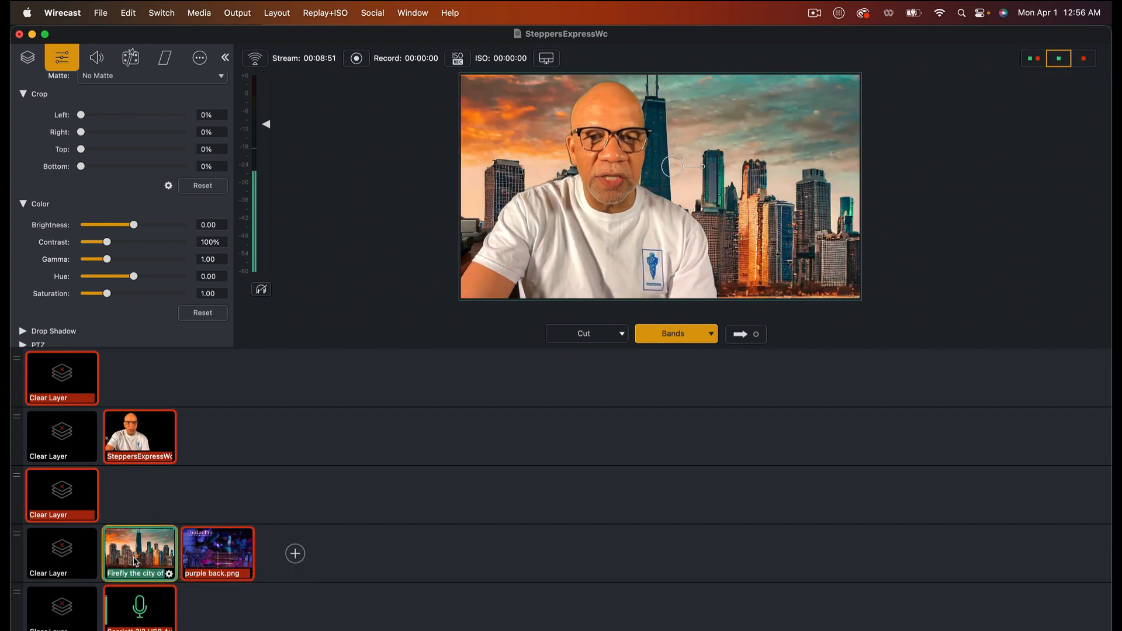
left_click(241, 570)
Add two Firefly cinematic dance images and two Firefly Chicago city images from the Downloads folder to Main Layer 4
left_click(296, 554)
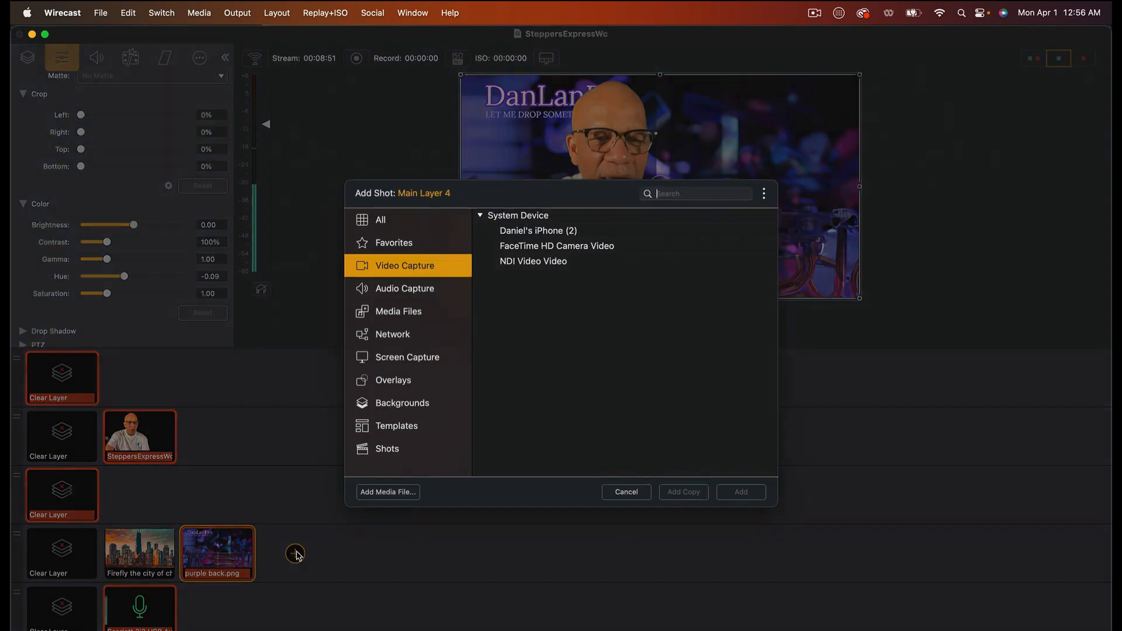
left_click(417, 316)
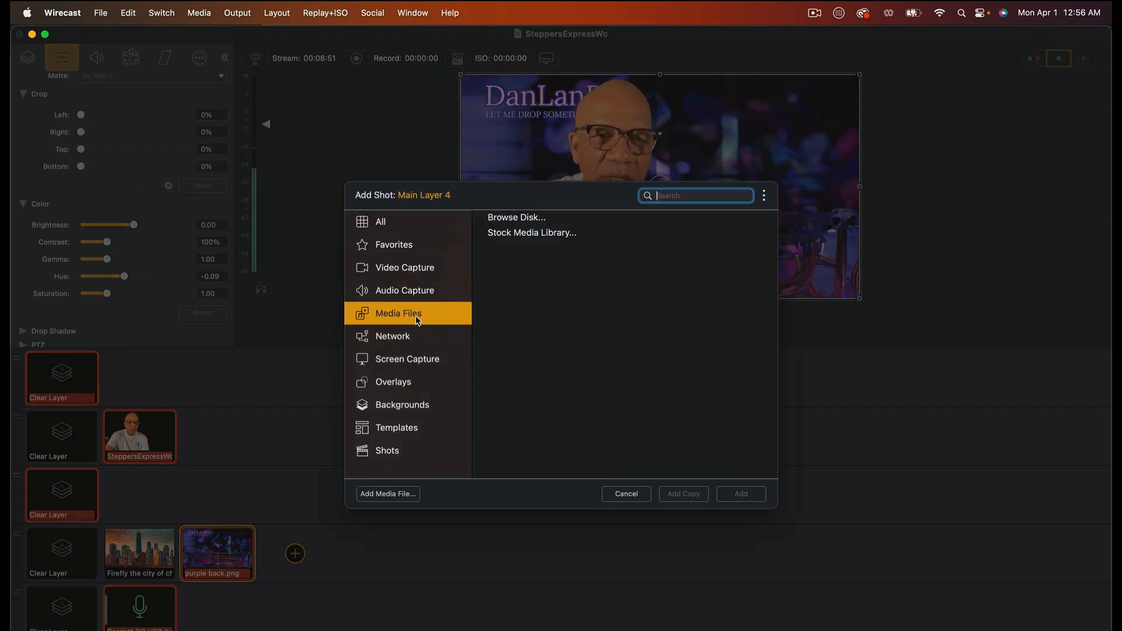
left_click(532, 221)
left_click(749, 491)
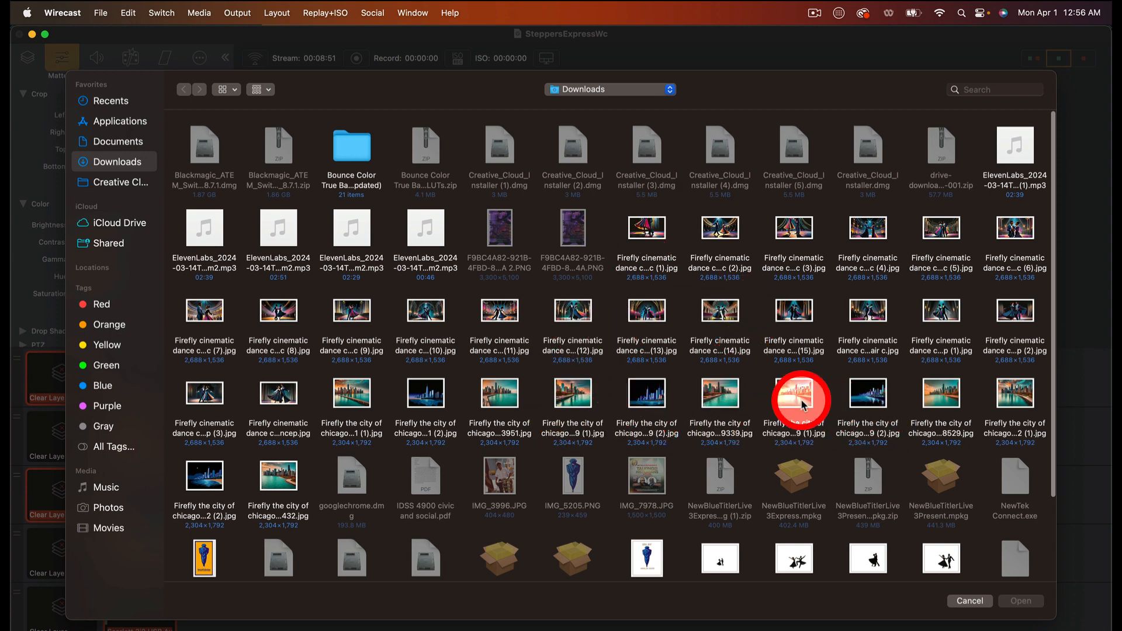
left_click(212, 479)
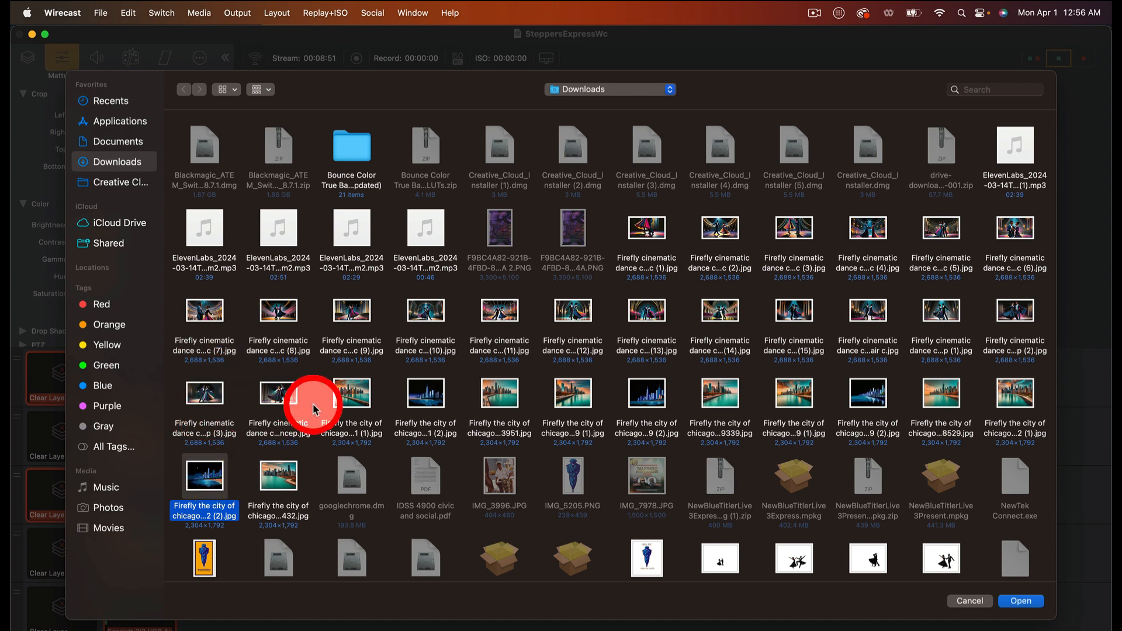
left_click(278, 393, "super")
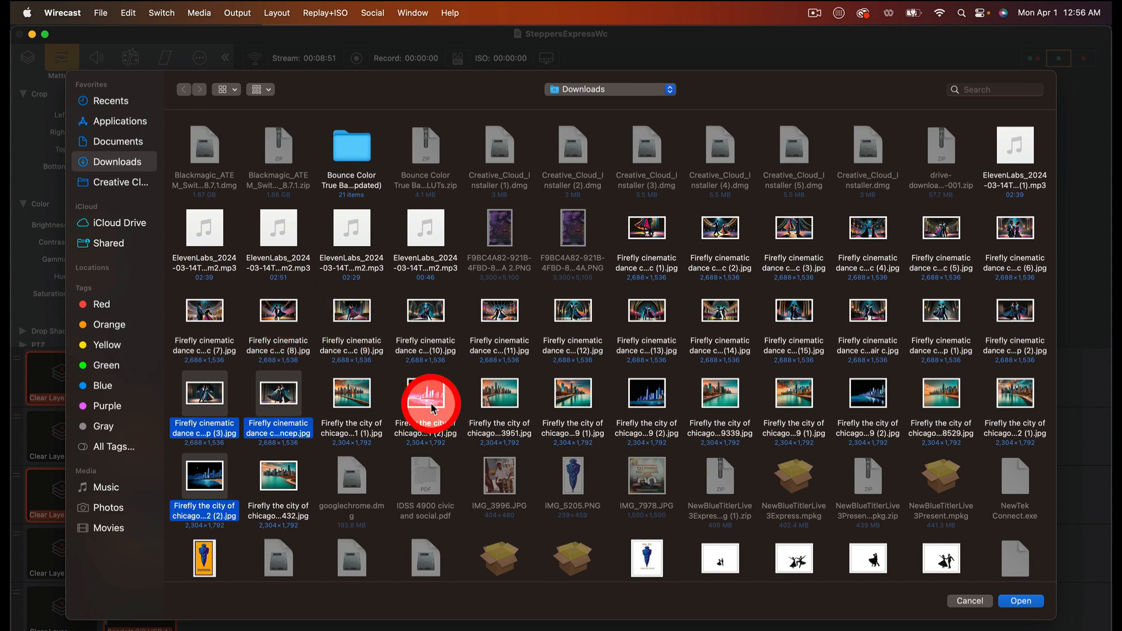
left_click(1020, 601)
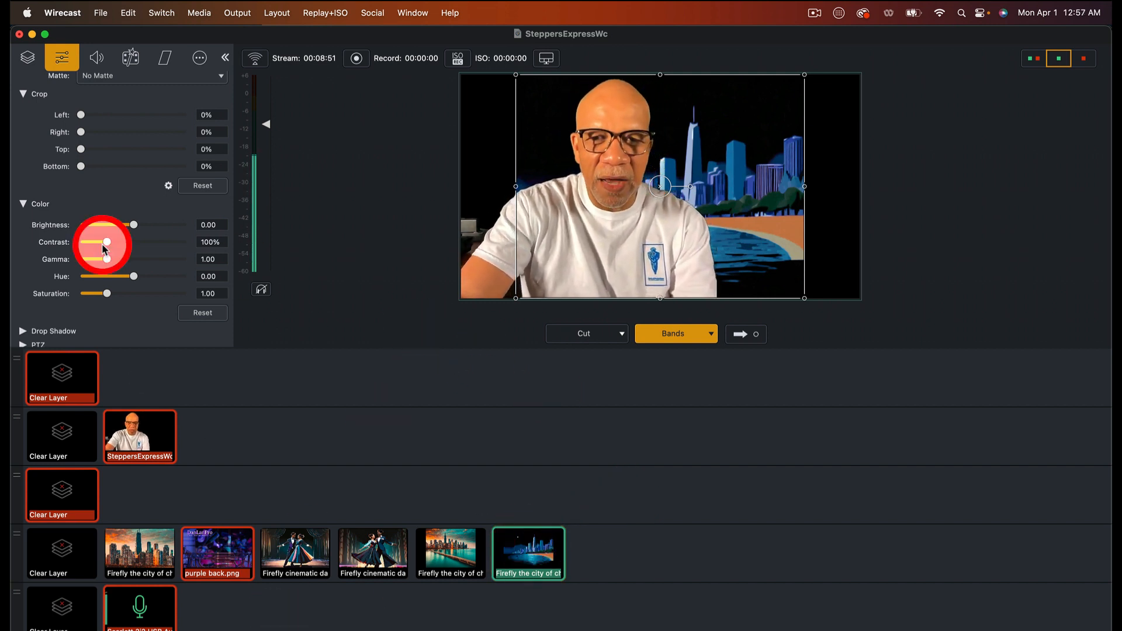
Scale the blue night skyline background up to about 2002 by 1557 so it fills the frame
scroll(102, 242, "down", 1)
scroll(45, 88, "up", 5)
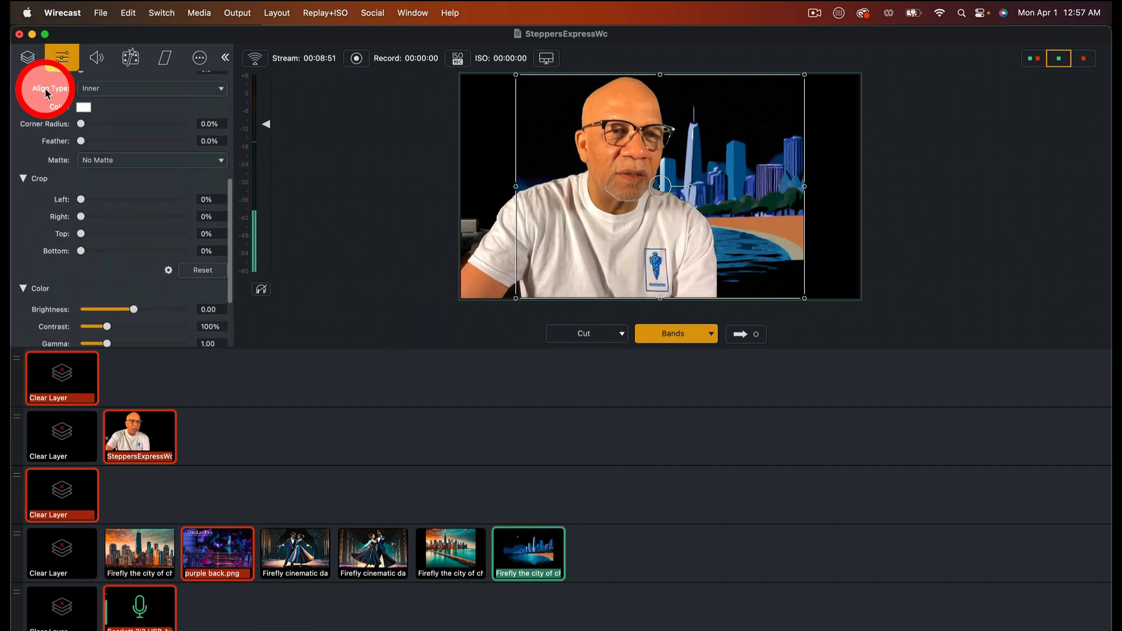
left_click_drag(108, 75, 153, 82)
scroll(153, 82, "down", 1)
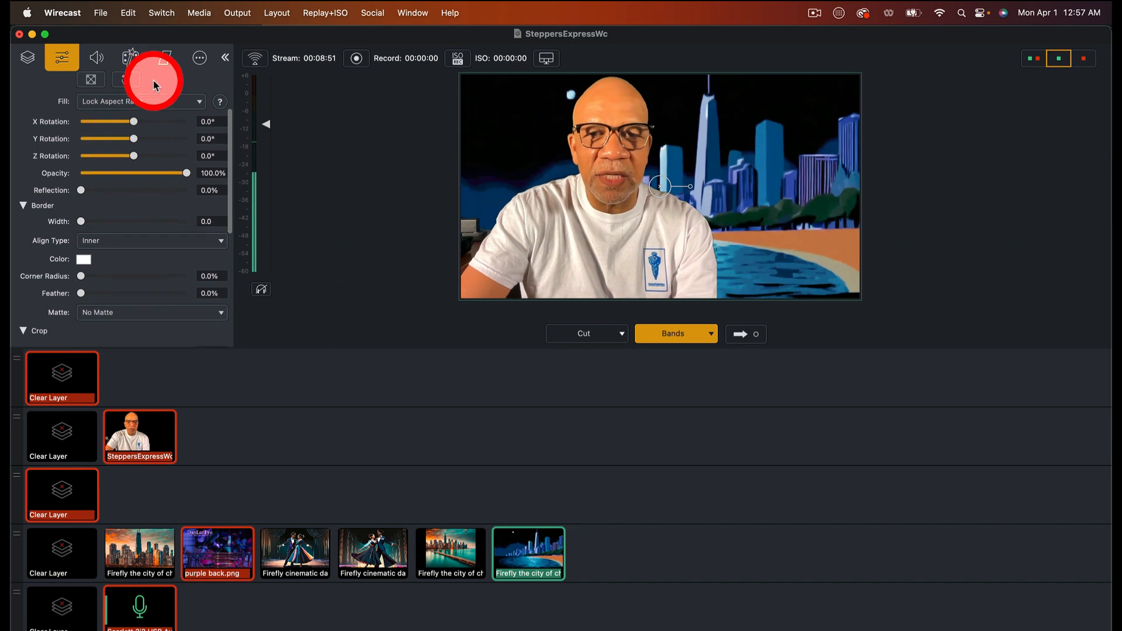
Scale the sunset lakefront city background up to about 2222 by 1728 so it fills the frame
left_click(447, 546)
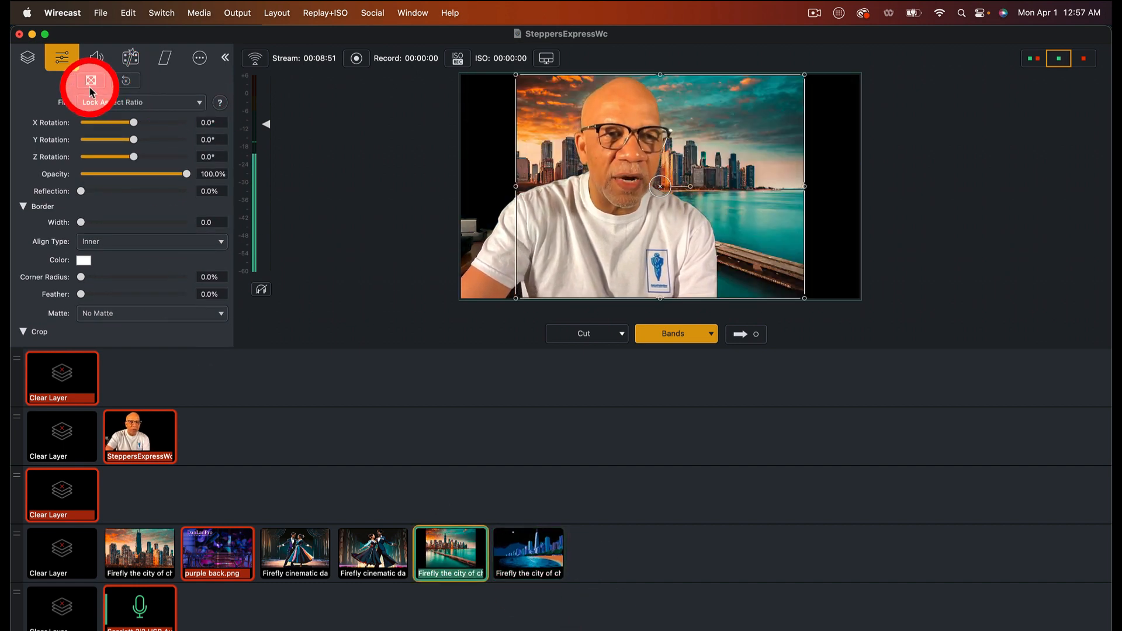
scroll(102, 105, "up", 3)
left_click_drag(110, 154, 170, 156)
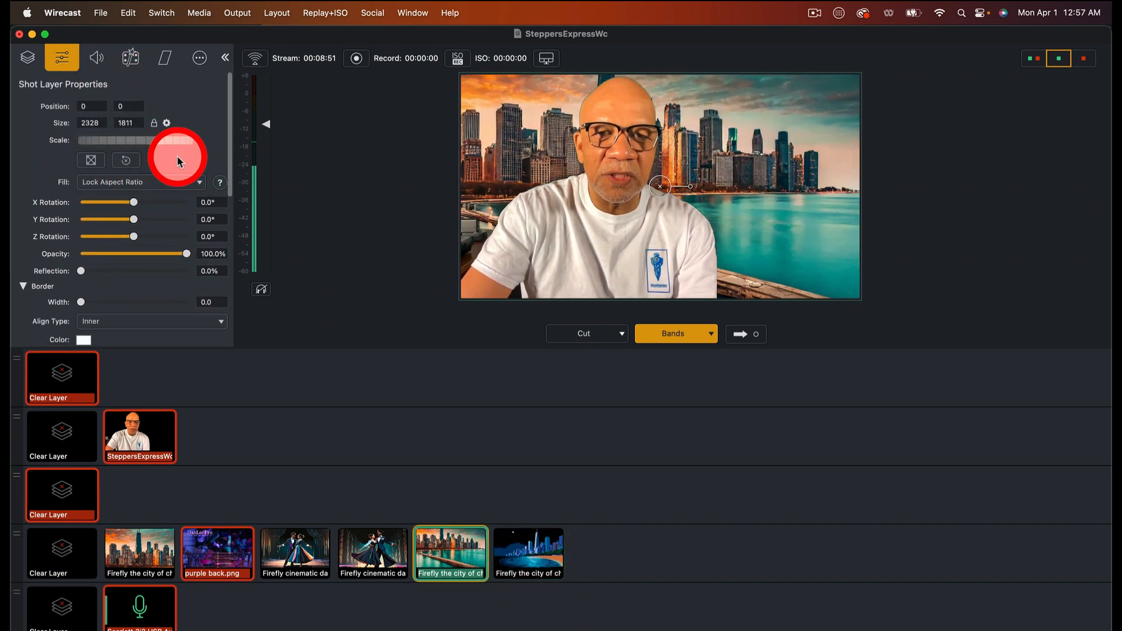
Scale up both dance backgrounds to fill the frame, the second to about 2284 by 1305 and the first to about 2415 by 1380
left_click(390, 555)
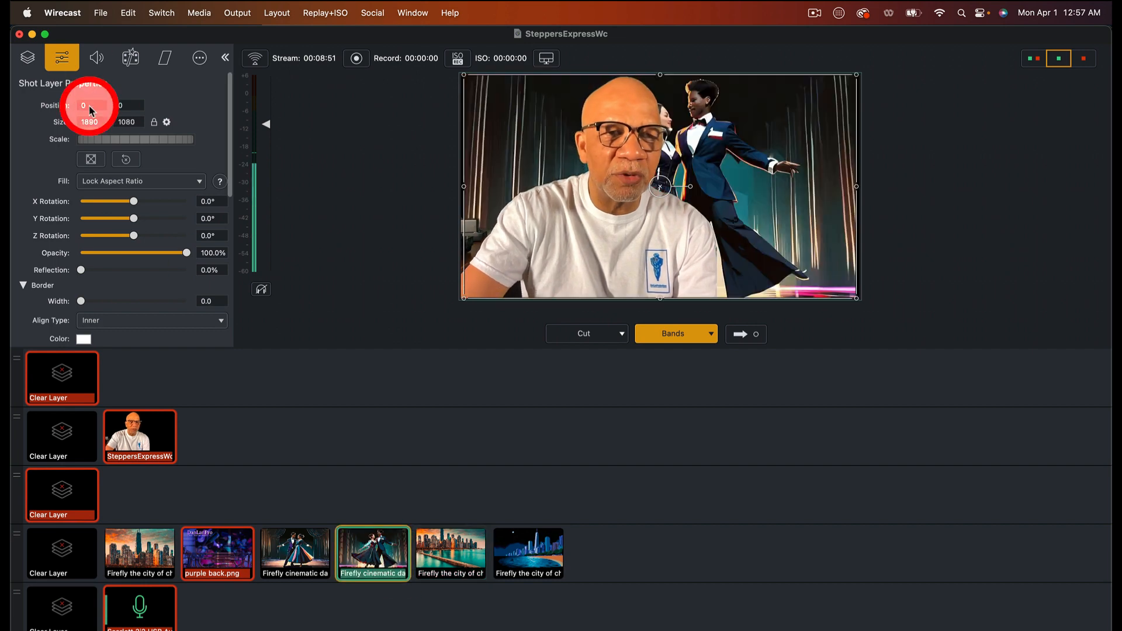
left_click_drag(118, 135, 149, 145)
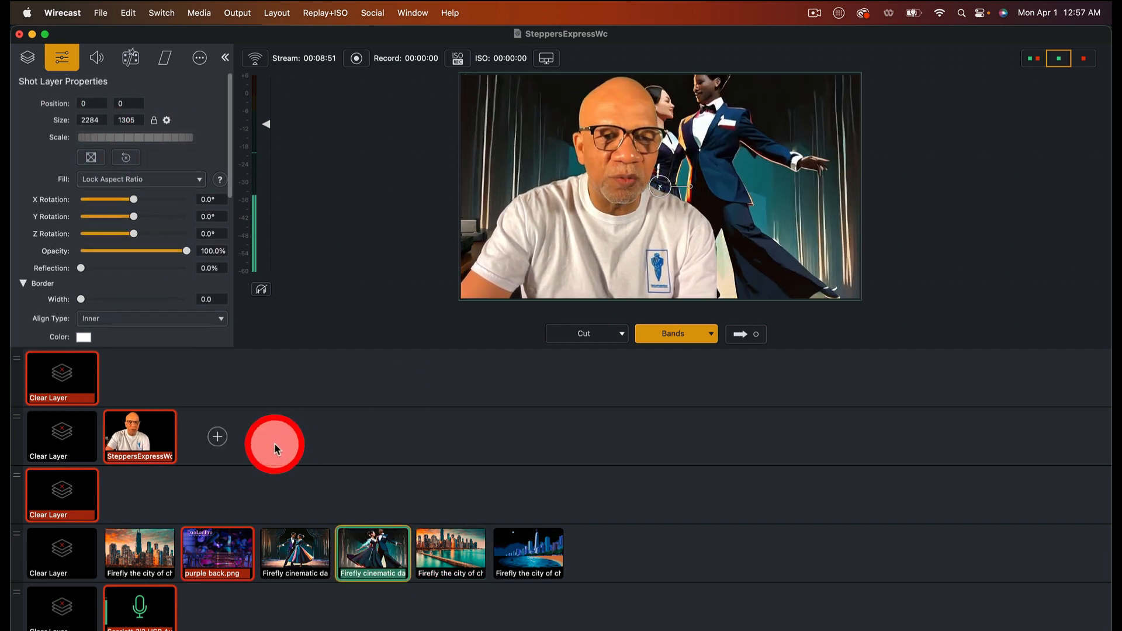
left_click(287, 547)
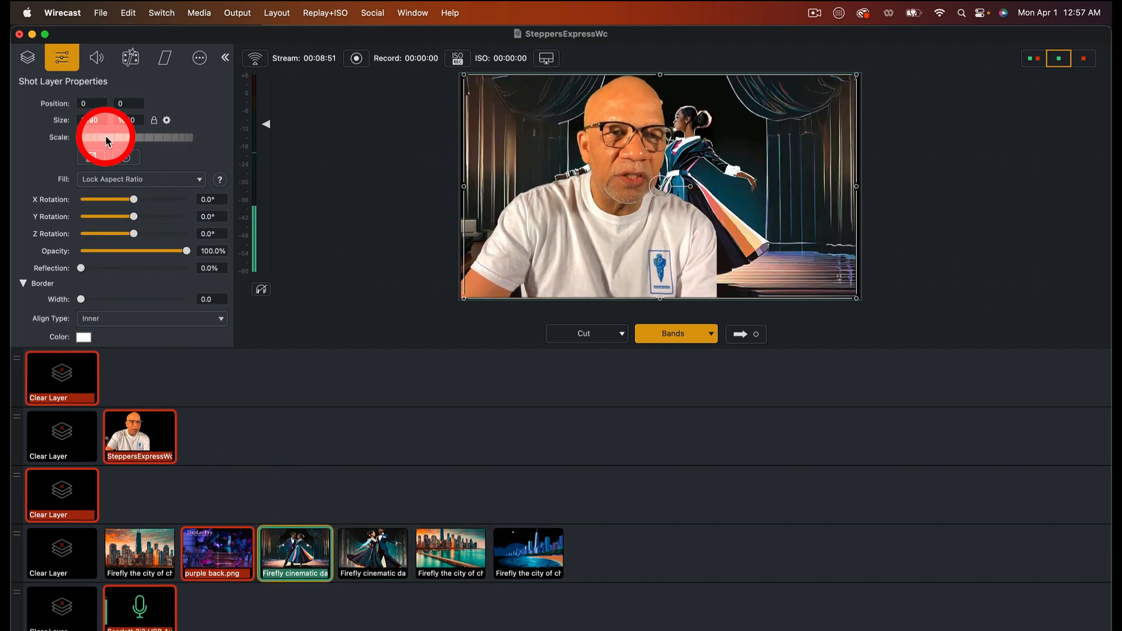
left_click_drag(106, 137, 139, 159)
Preview the background shots in Main Layer 4 one after another behind the presenter, ending on the blue night skyline
left_click(233, 552)
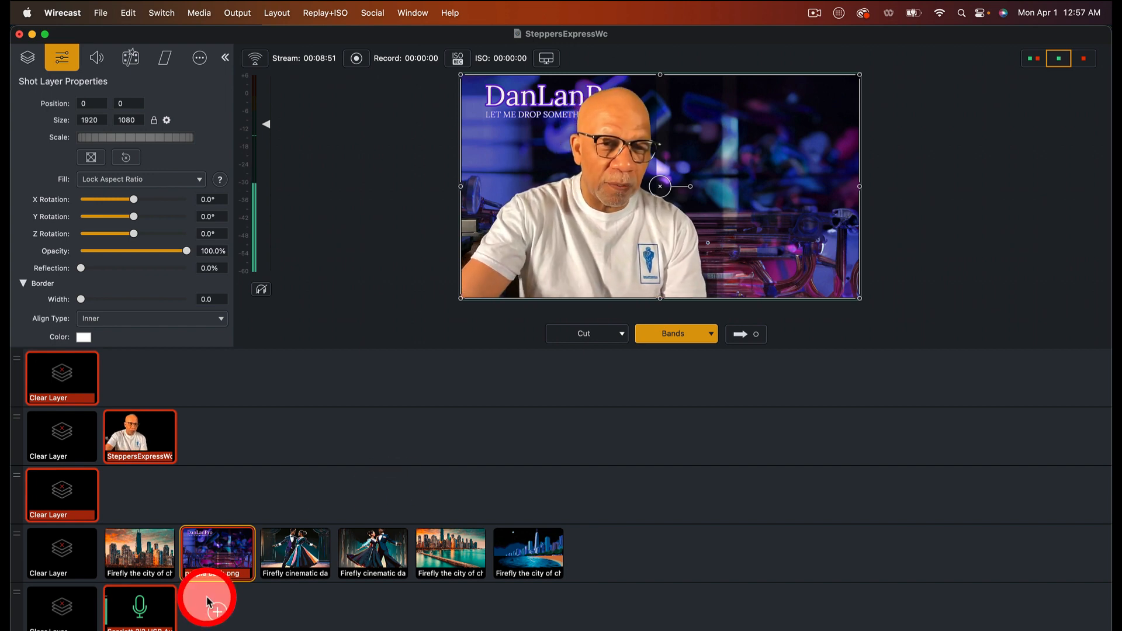
left_click(301, 547)
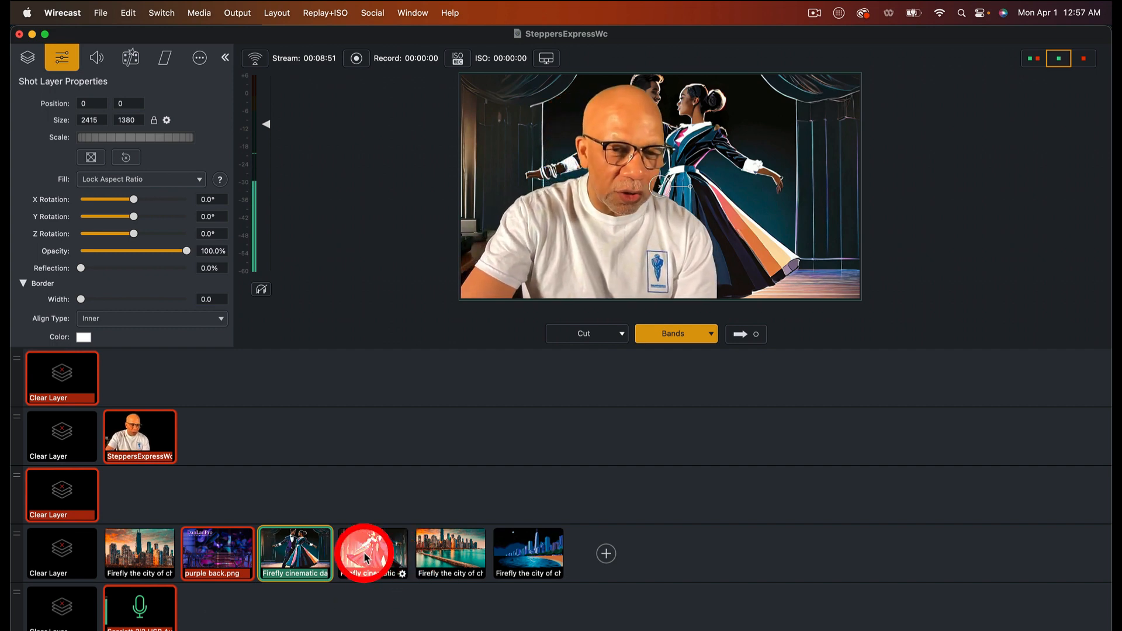
left_click(455, 548)
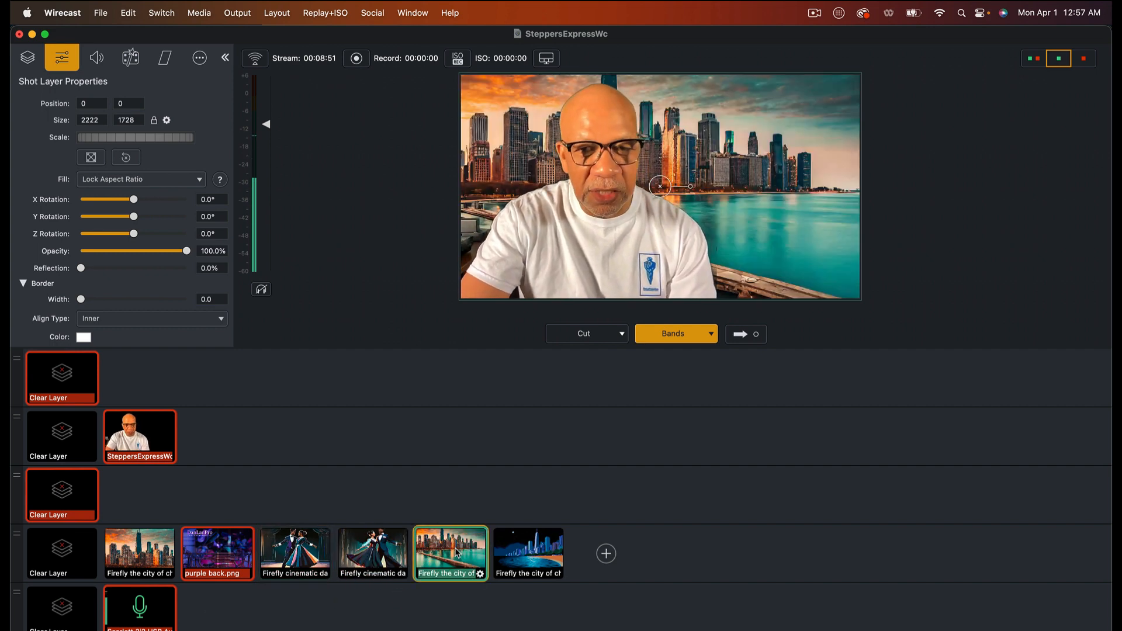
left_click(529, 554)
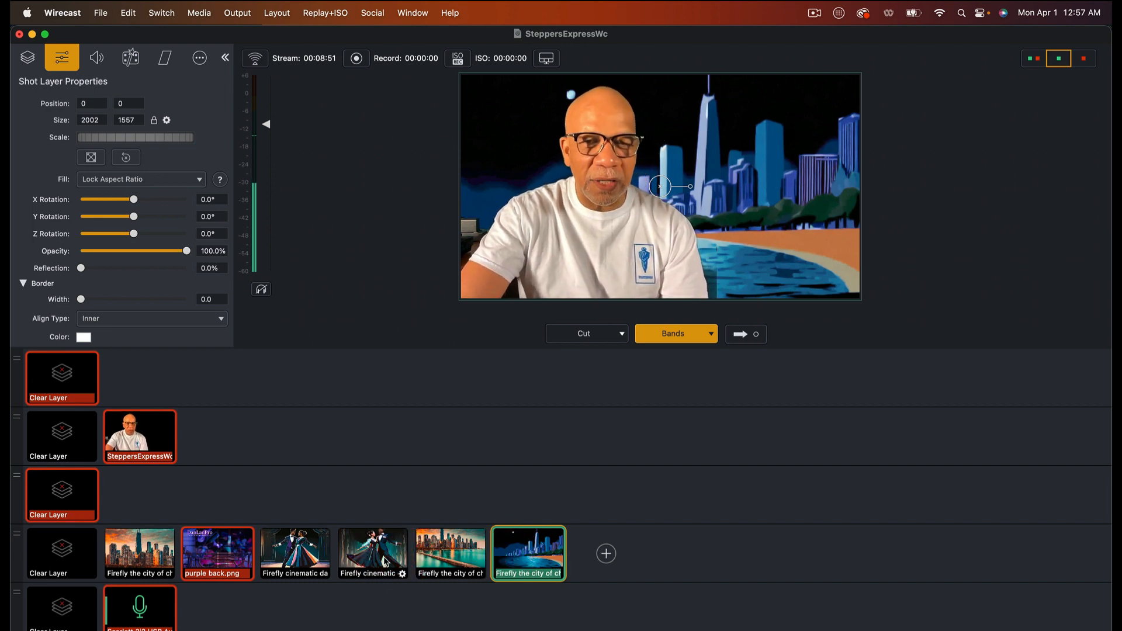
left_click(146, 564)
left_click(216, 552)
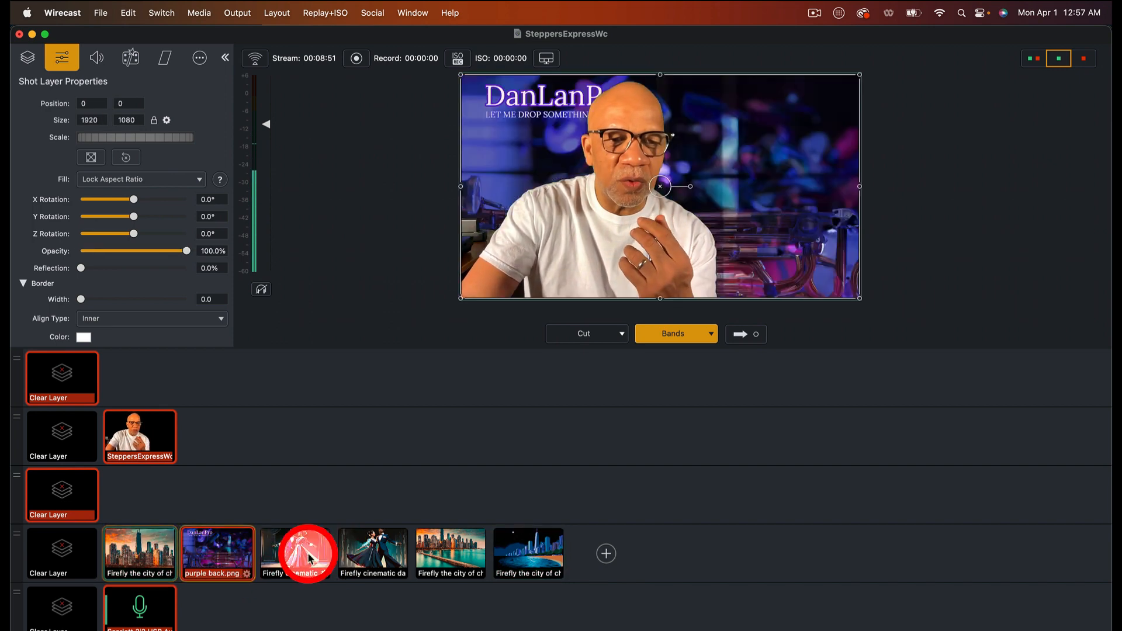
left_click(295, 552)
left_click(404, 554)
left_click(456, 549)
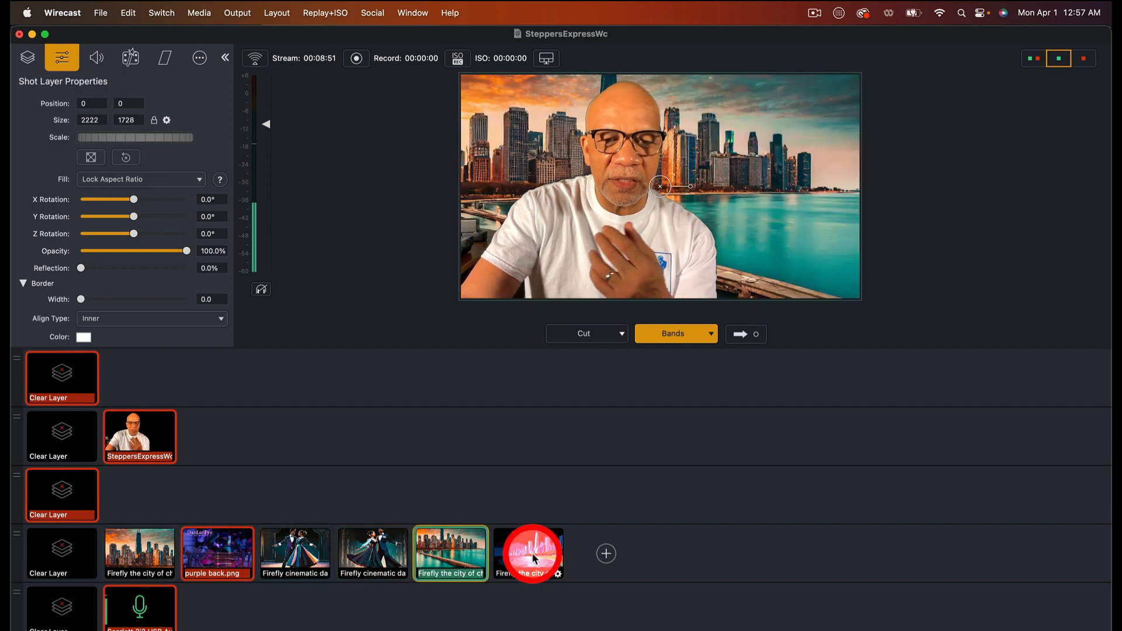
left_click(533, 558)
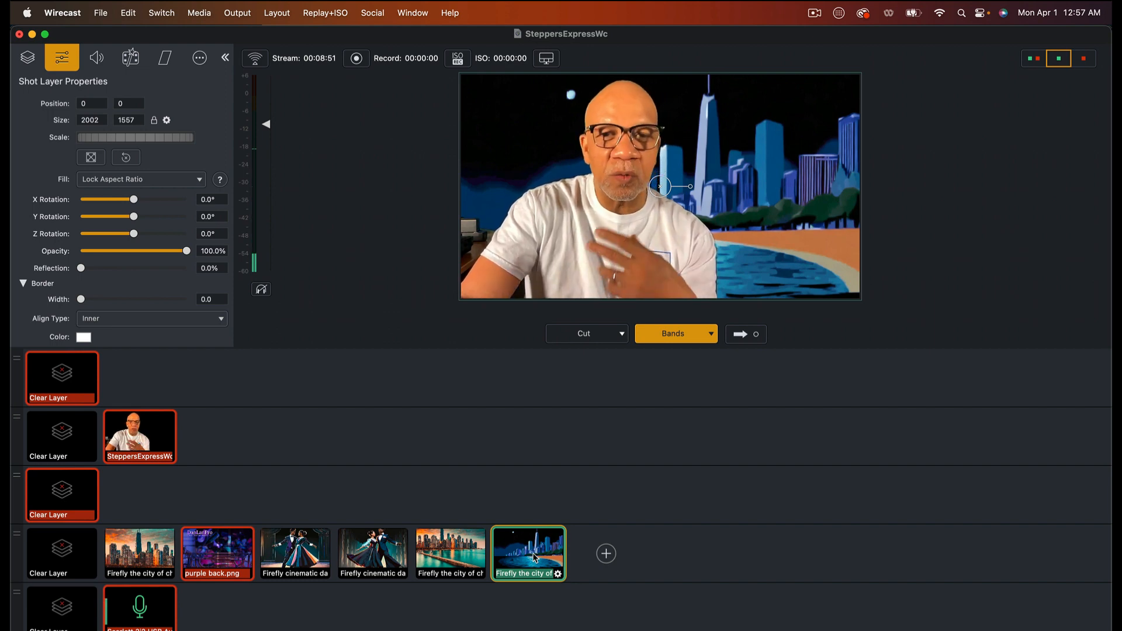
Add a new playlist shot to Main Layer 4
left_click(606, 553)
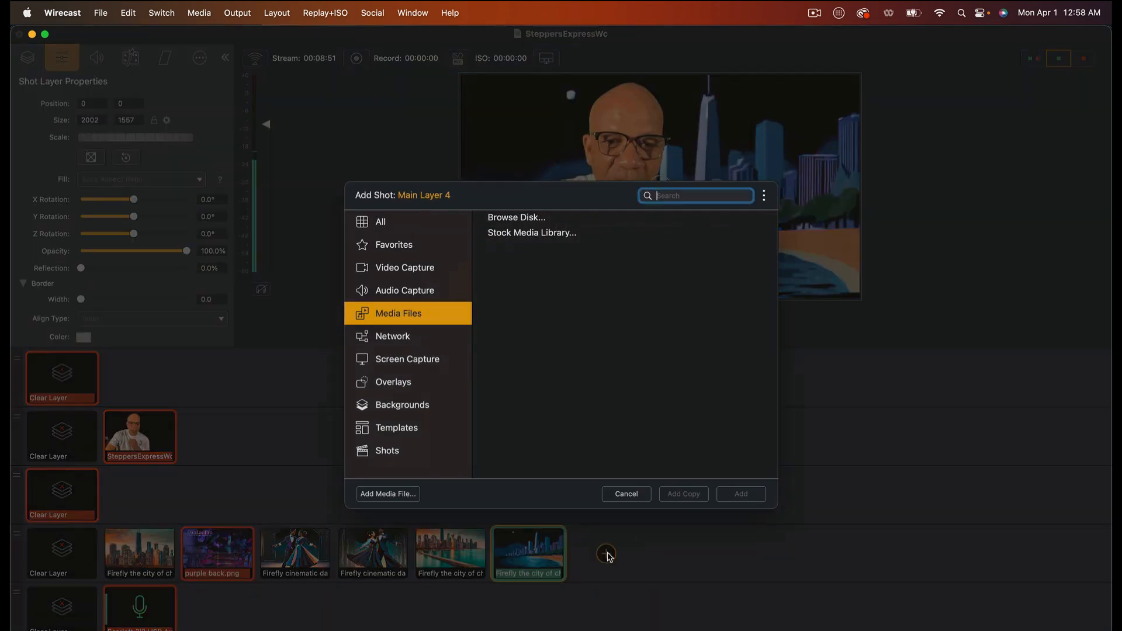
left_click(401, 387)
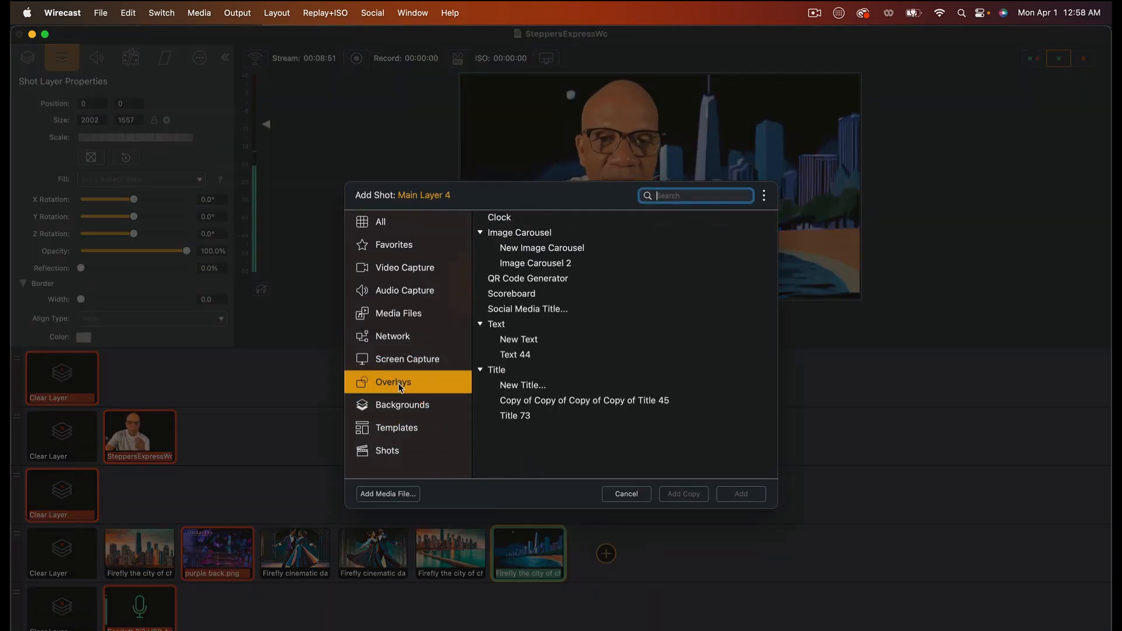
left_click(412, 405)
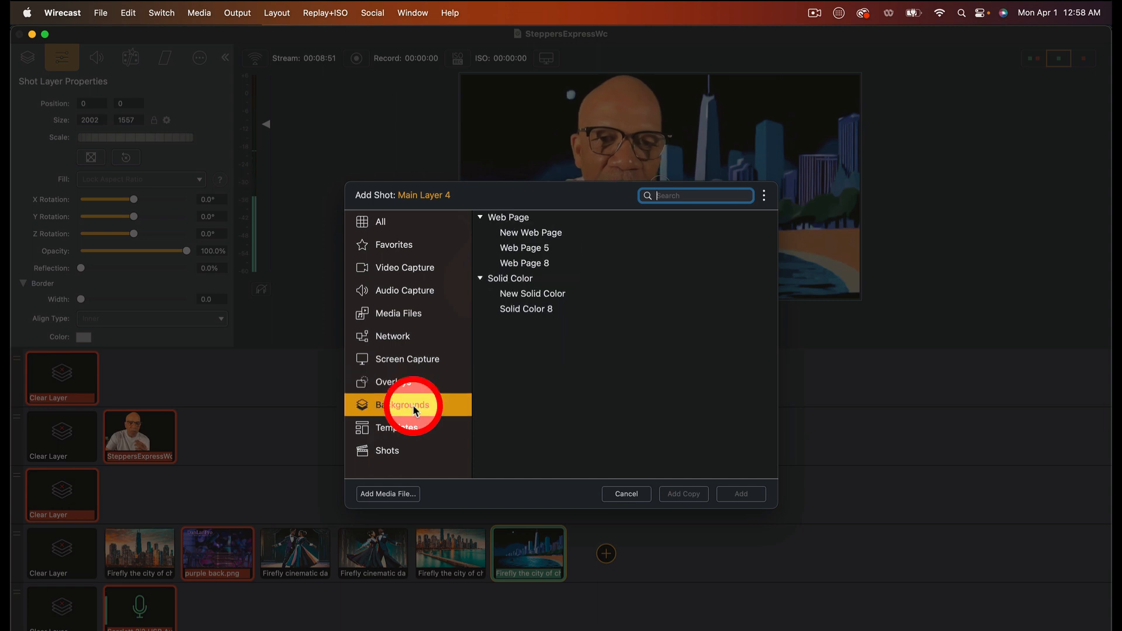
left_click(381, 447)
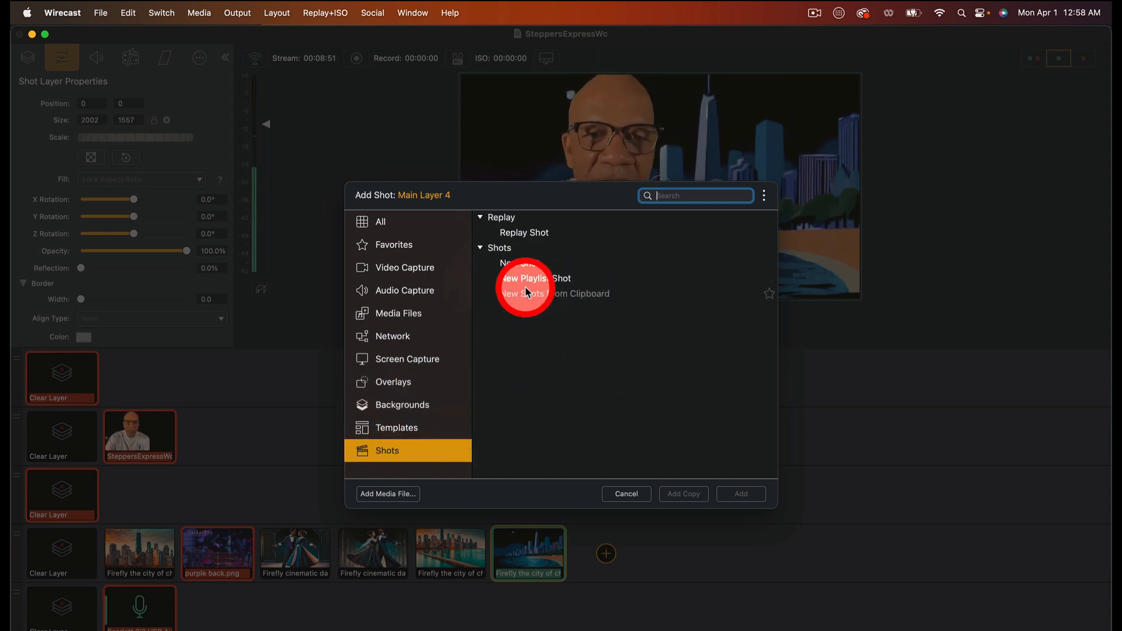
left_click(524, 279)
left_click(744, 492)
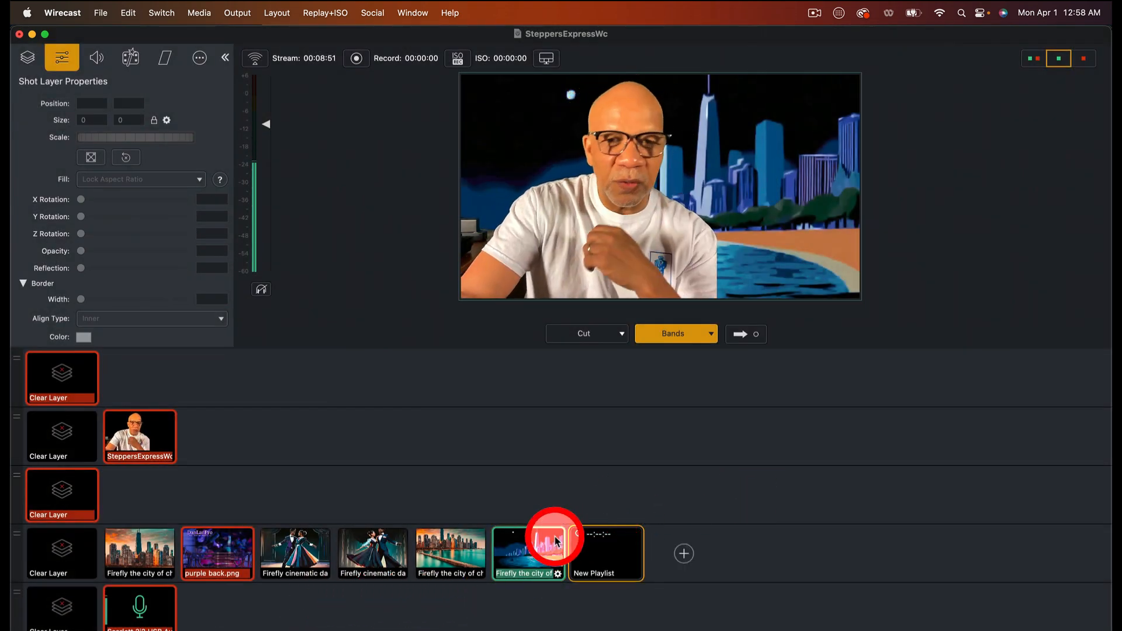
Move all the city, dance and purple back.png background shots of Main Layer 4 into the New Playlist shot
left_click(142, 555)
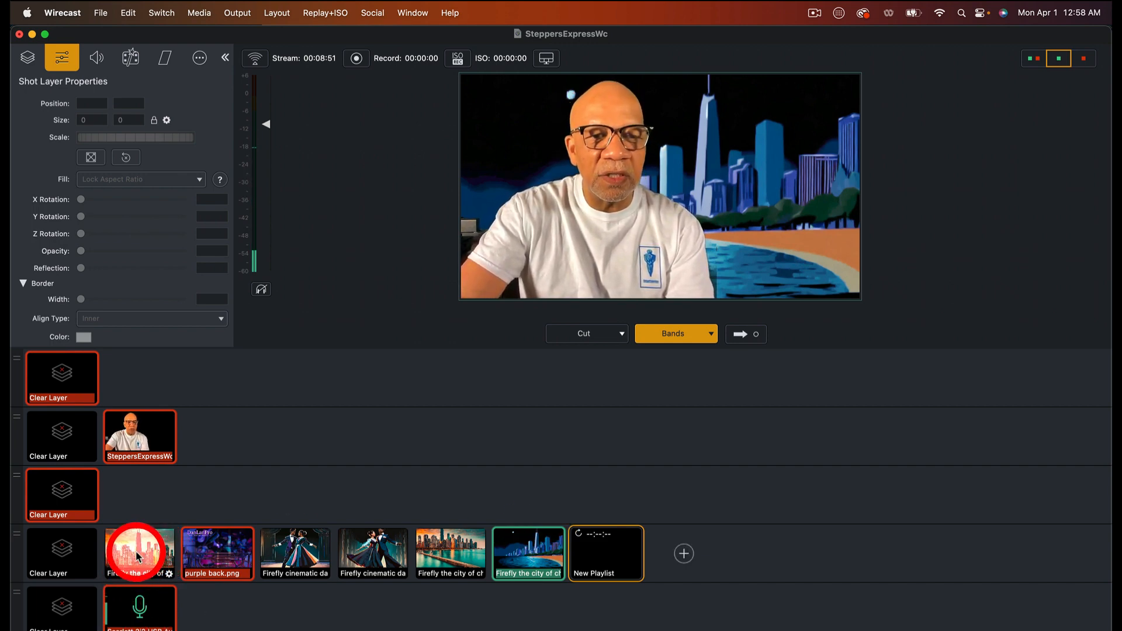
left_click_drag(136, 555, 589, 552)
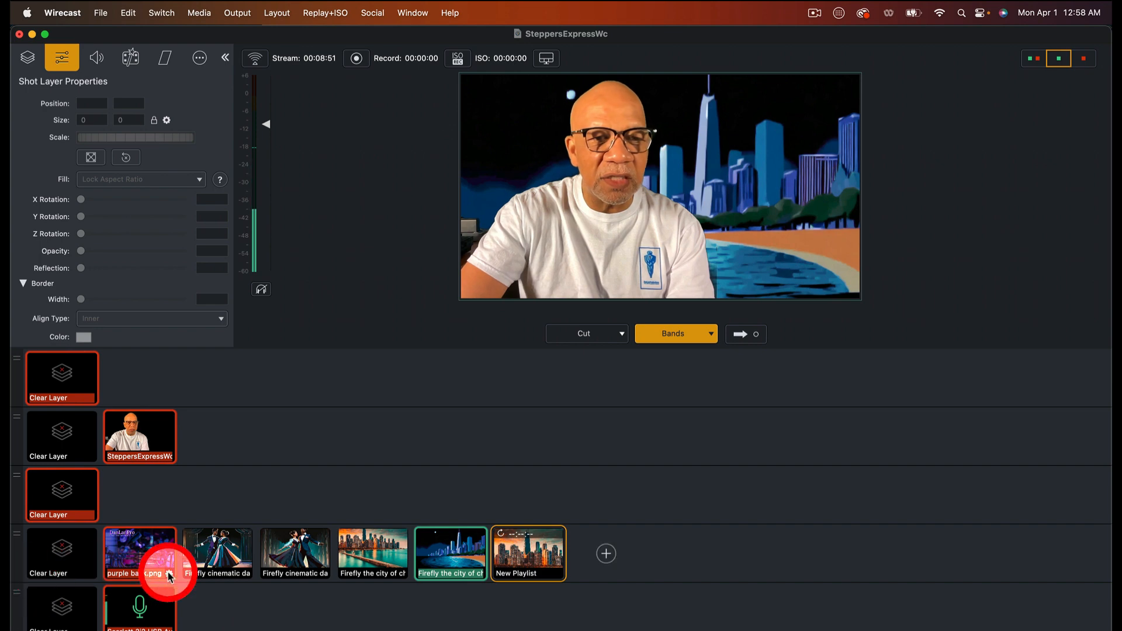
left_click_drag(169, 575, 491, 556)
left_click_drag(135, 555, 259, 495)
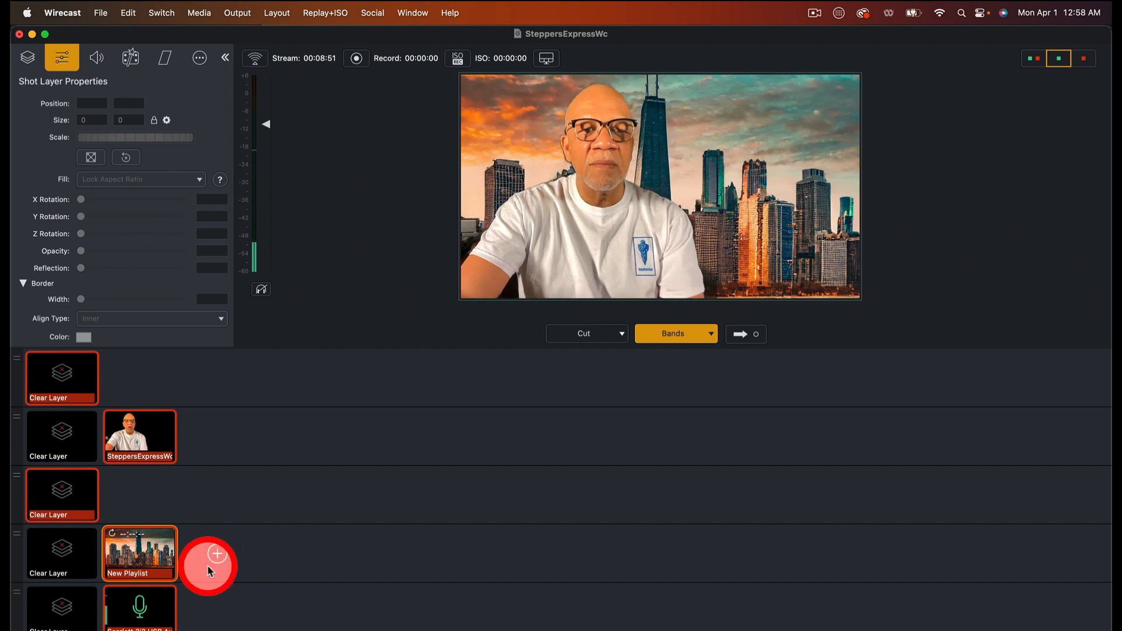
Open the New Playlist shot and preview its purple back.png and dance backgrounds
double_click(140, 550)
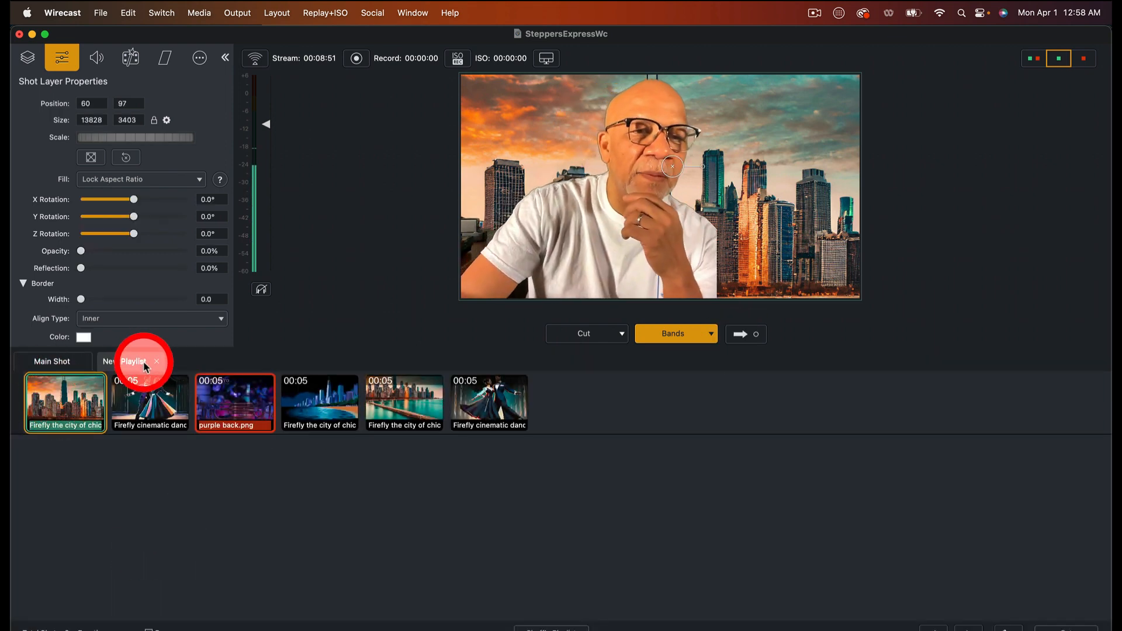
left_click(158, 405)
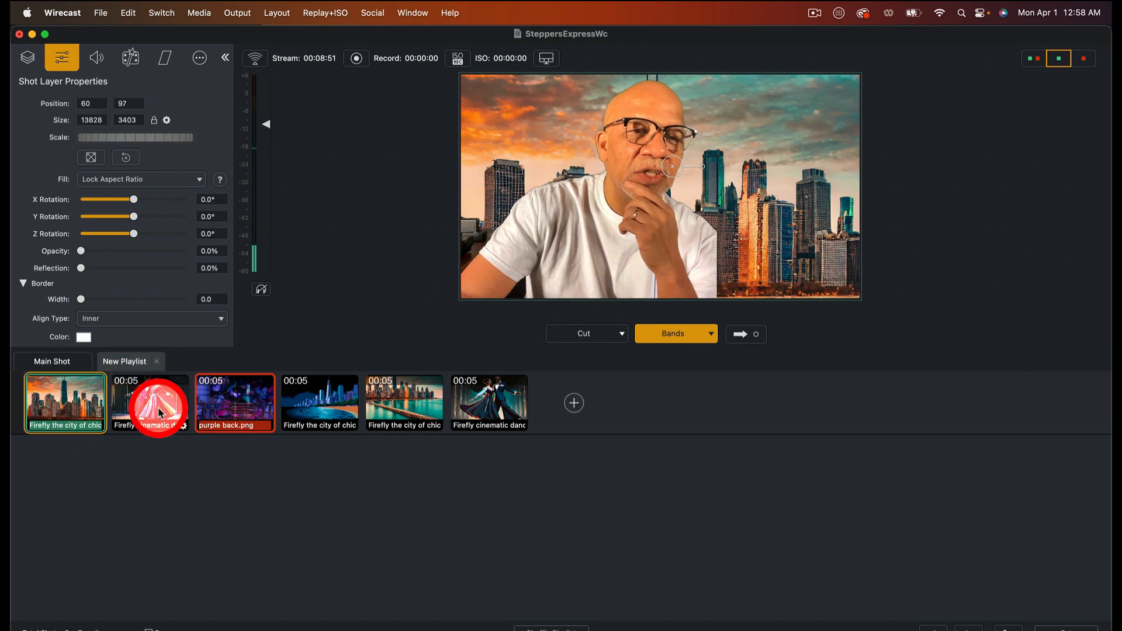
left_click(236, 402)
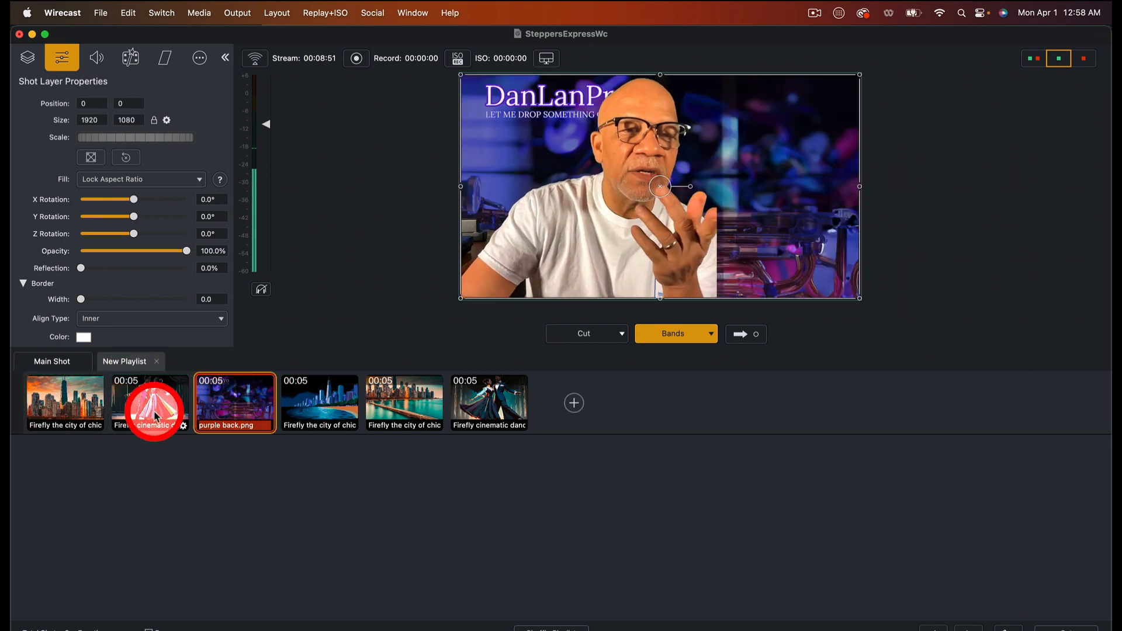
left_click(513, 402)
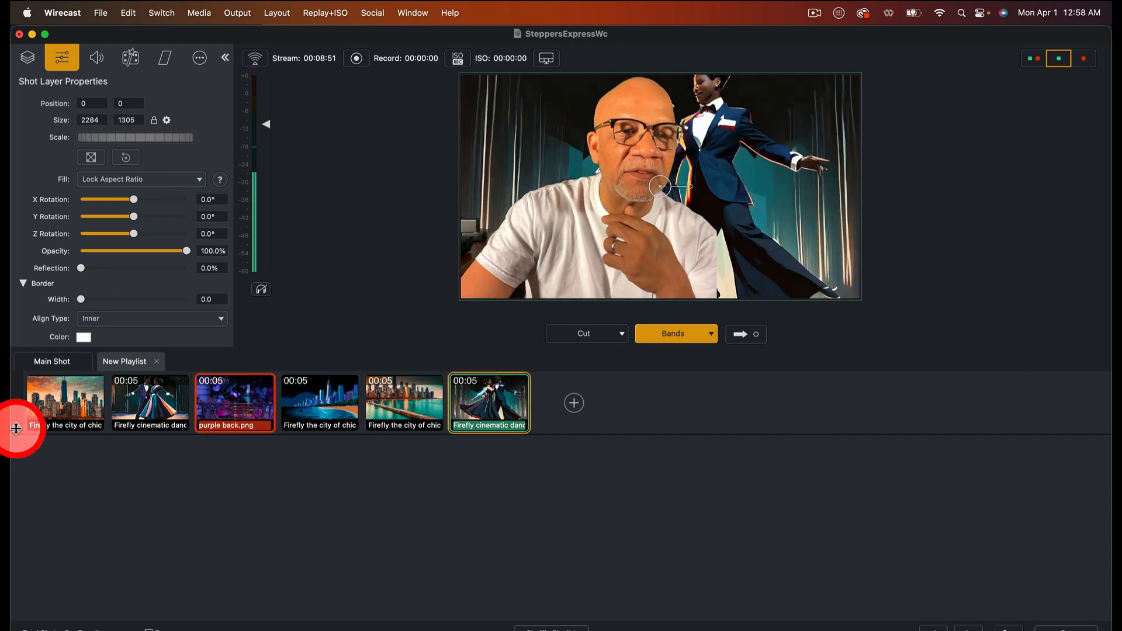
Set the shot duration to 10 seconds for all background shots in the New Playlist
left_click(59, 414)
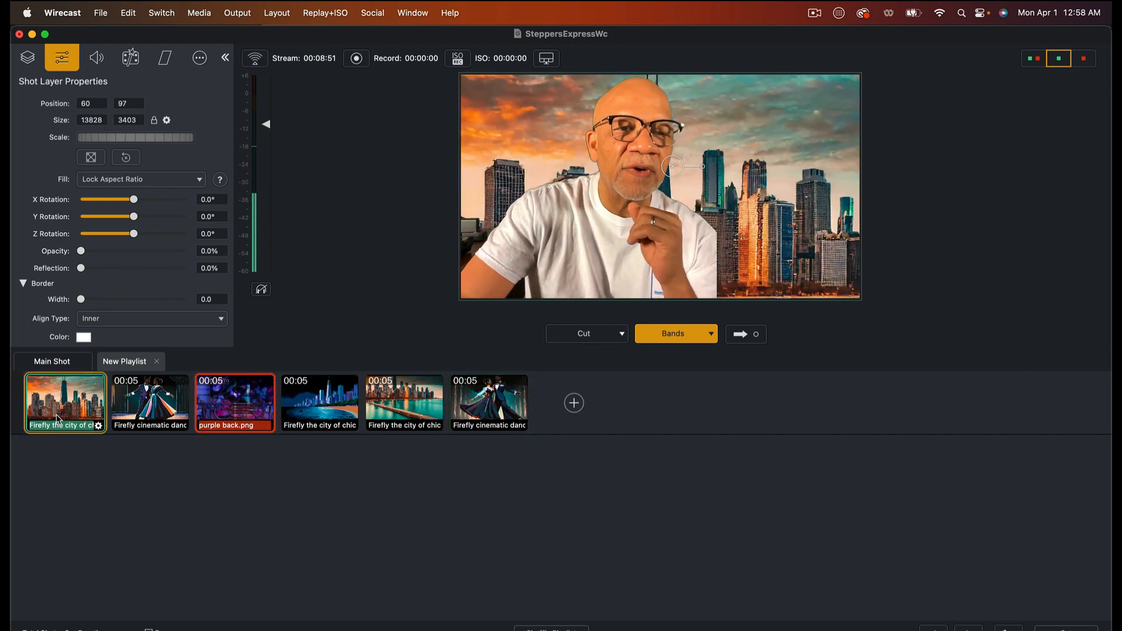
left_click(98, 426)
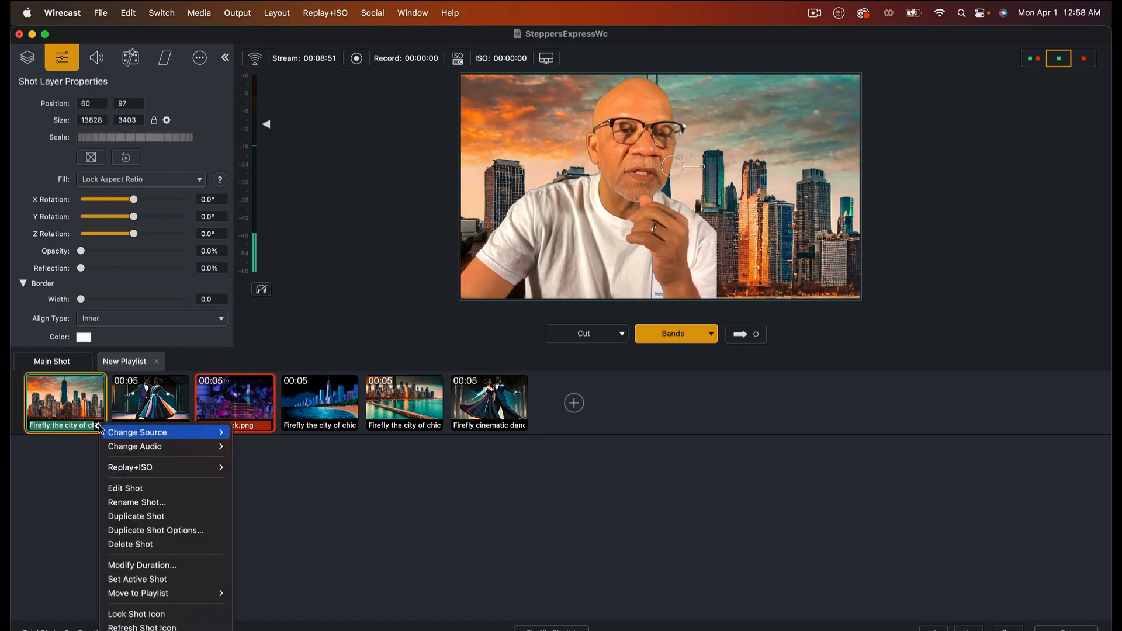
left_click(157, 565)
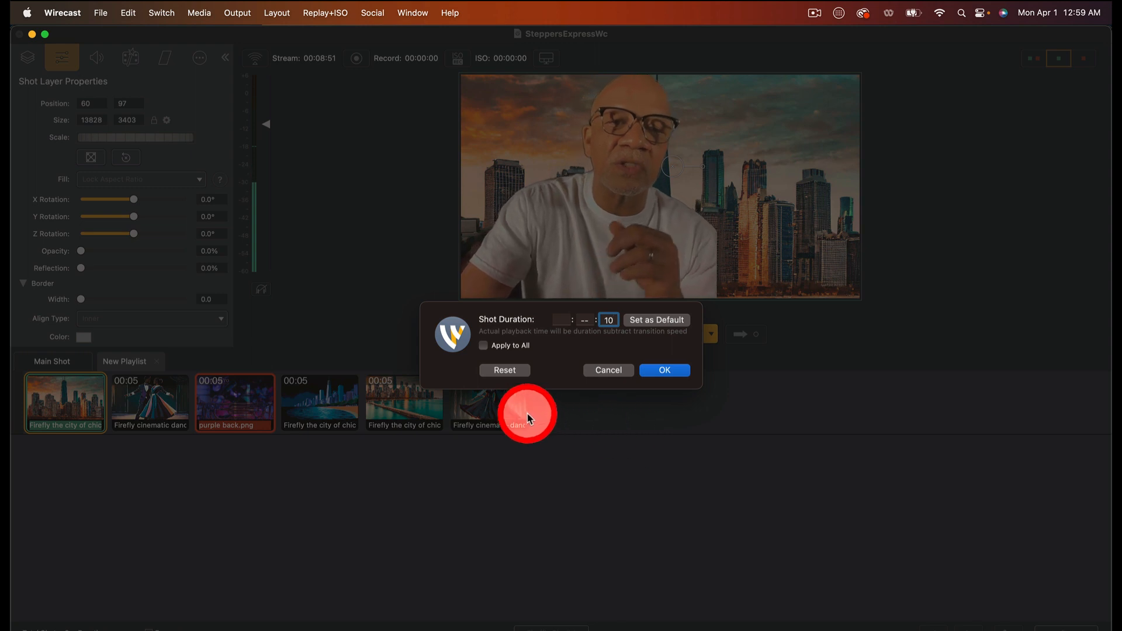
left_click(482, 346)
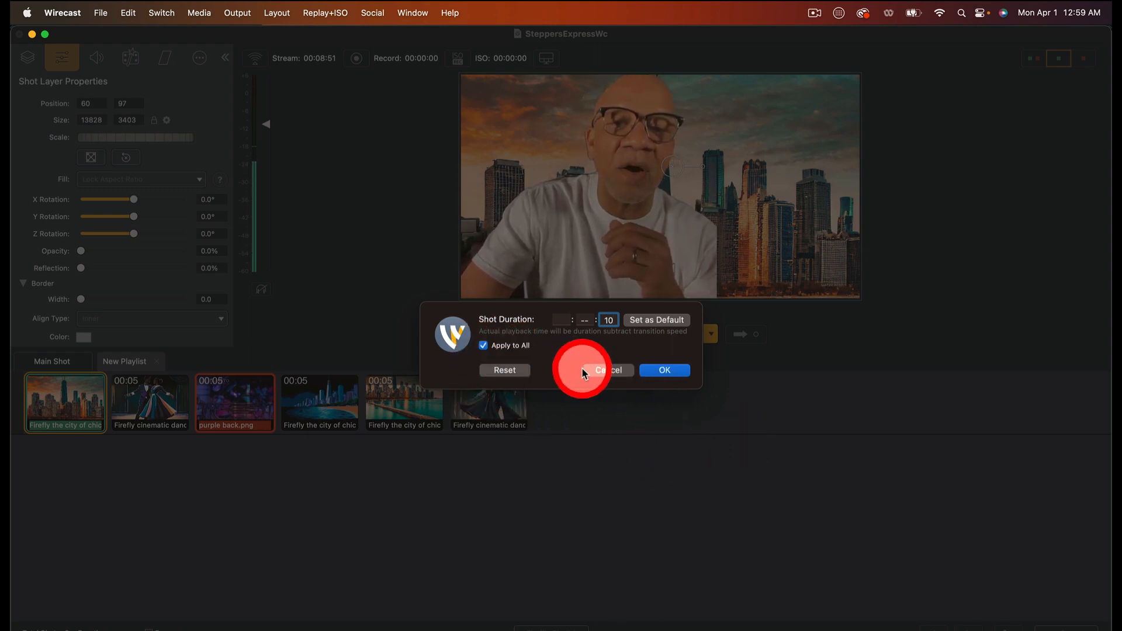
left_click(672, 370)
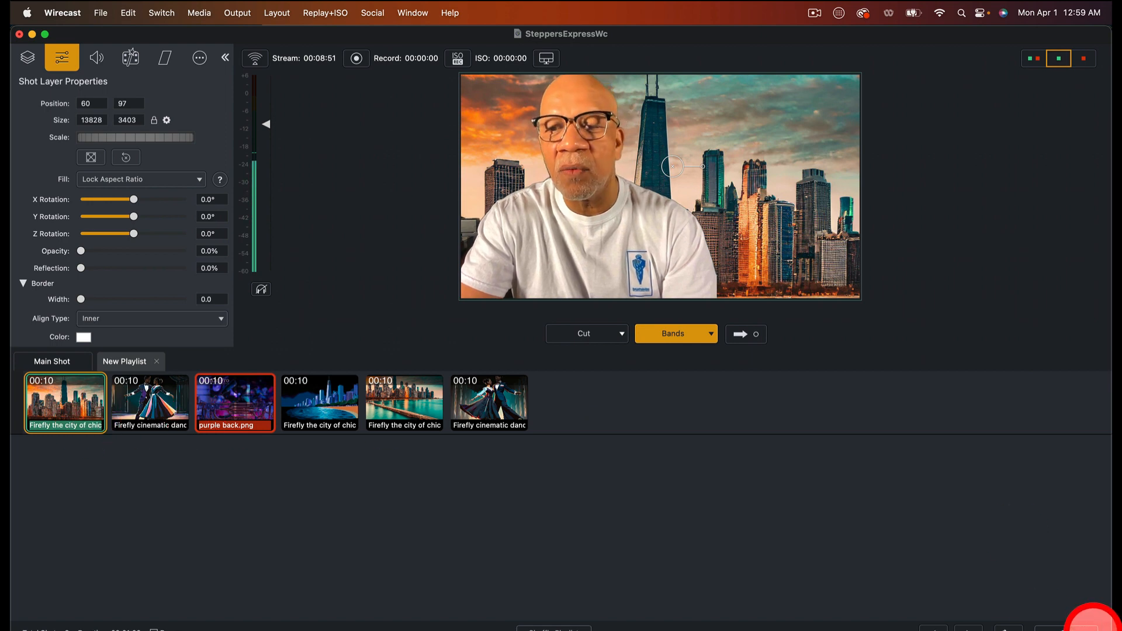
Set the New Playlist's transition to Cross Dissolve
left_click(1091, 624)
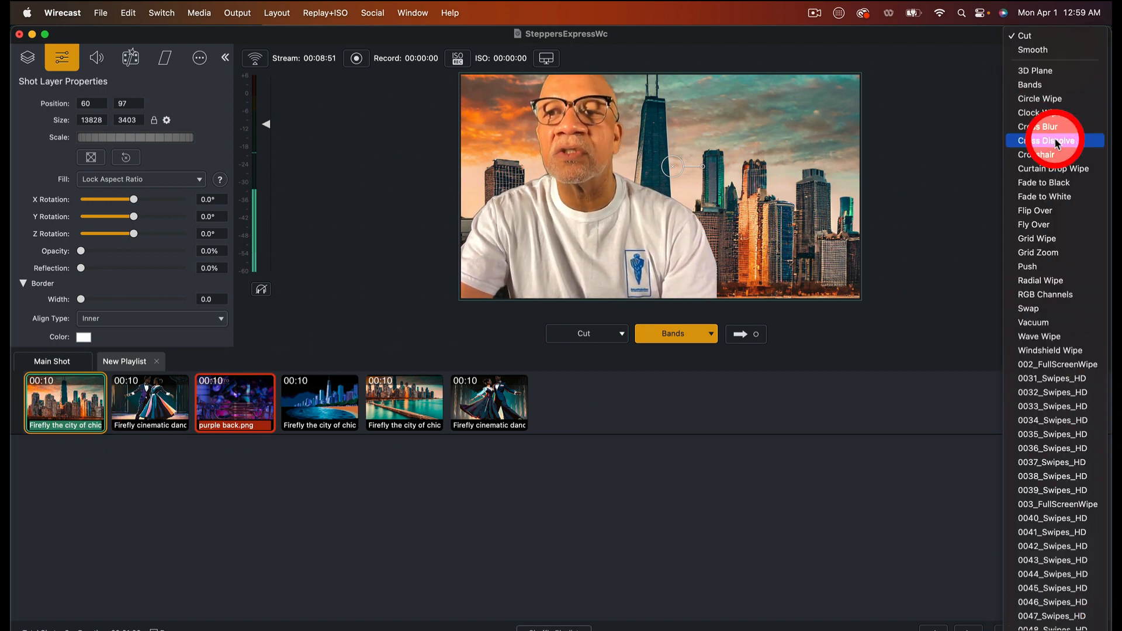
left_click(1063, 142)
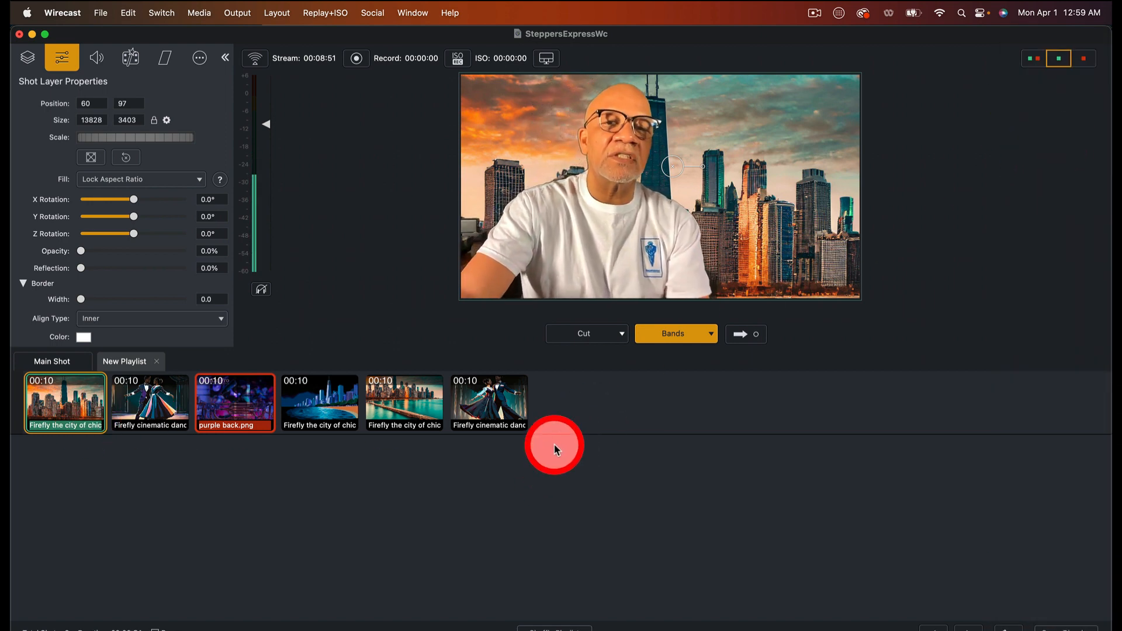
mouse_move(518, 416)
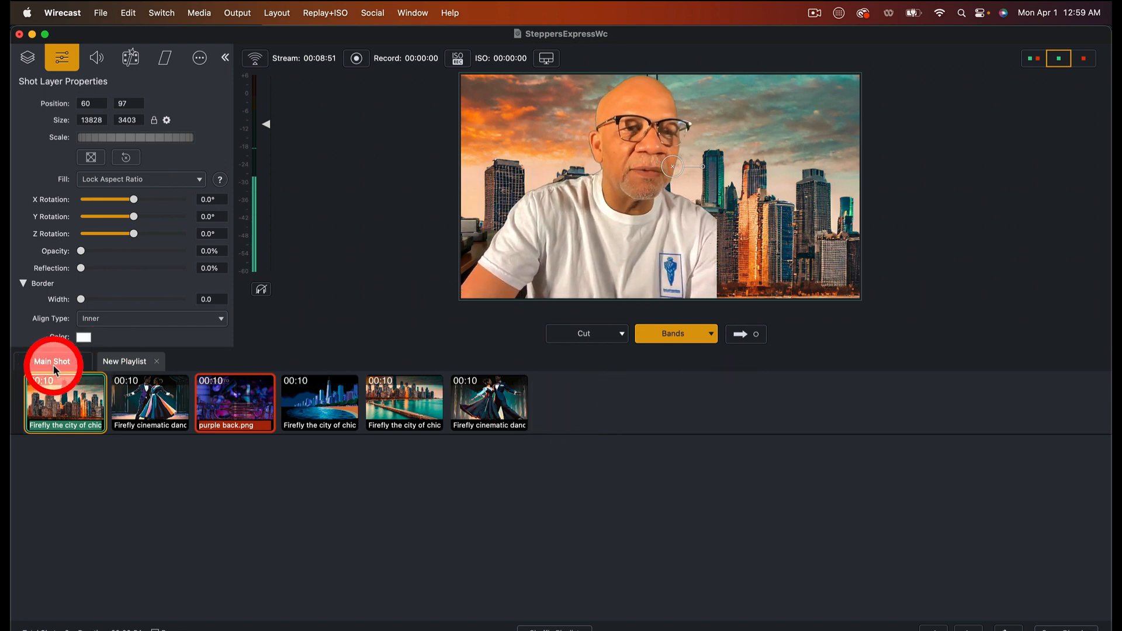
Return to the main shot layers with preview and live side by side, and clear Main Layer 4 from the live output
left_click(74, 364)
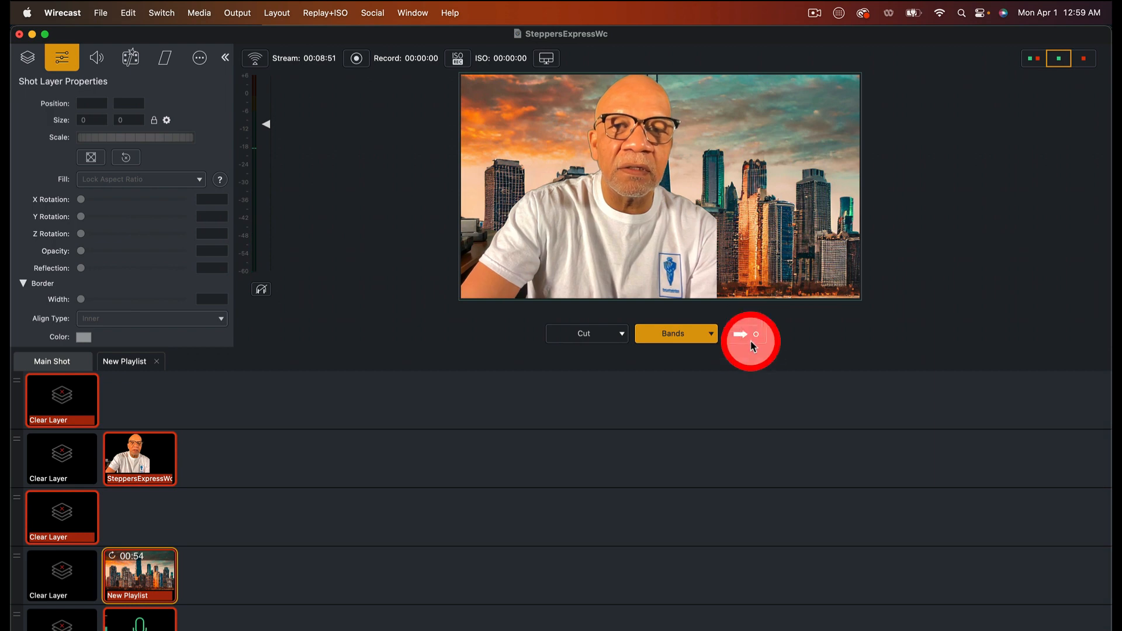
left_click(1033, 59)
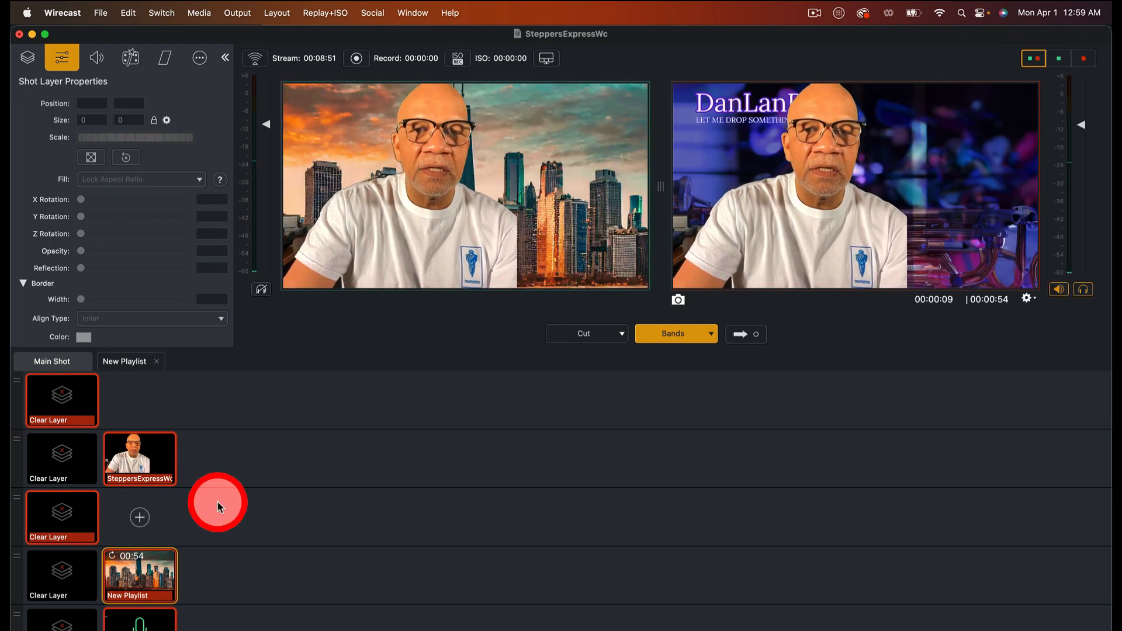
left_click(64, 575)
left_click(155, 579)
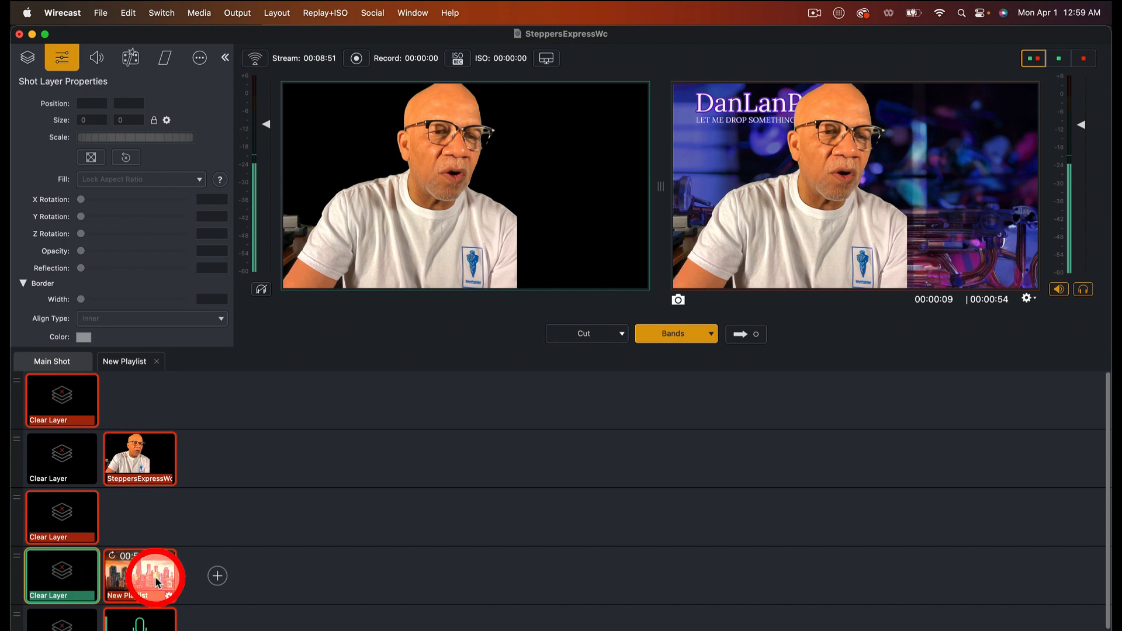
left_click(735, 330)
left_click(193, 571)
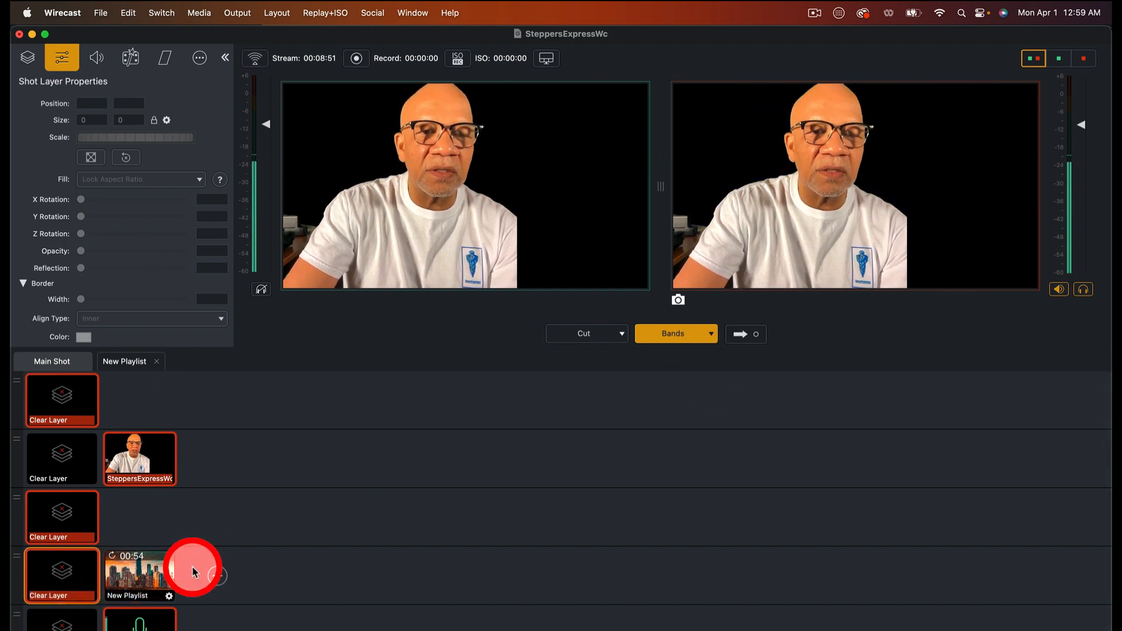
Send the New Playlist shot in Main Layer 4 live behind the presenter
left_click(160, 578)
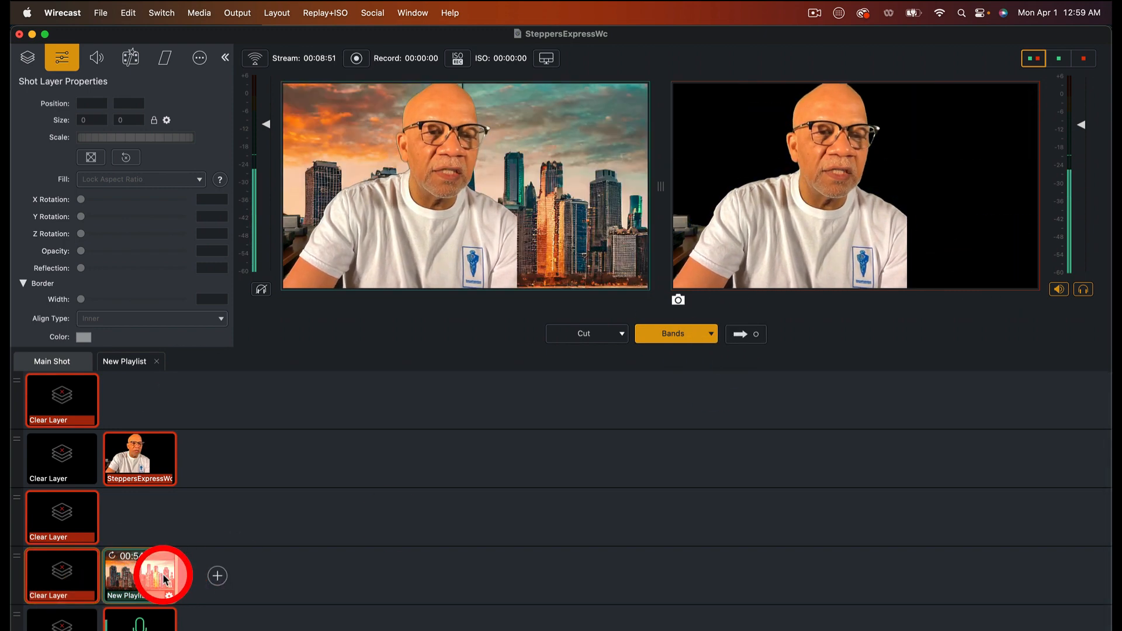
left_click(745, 336)
left_click(533, 472)
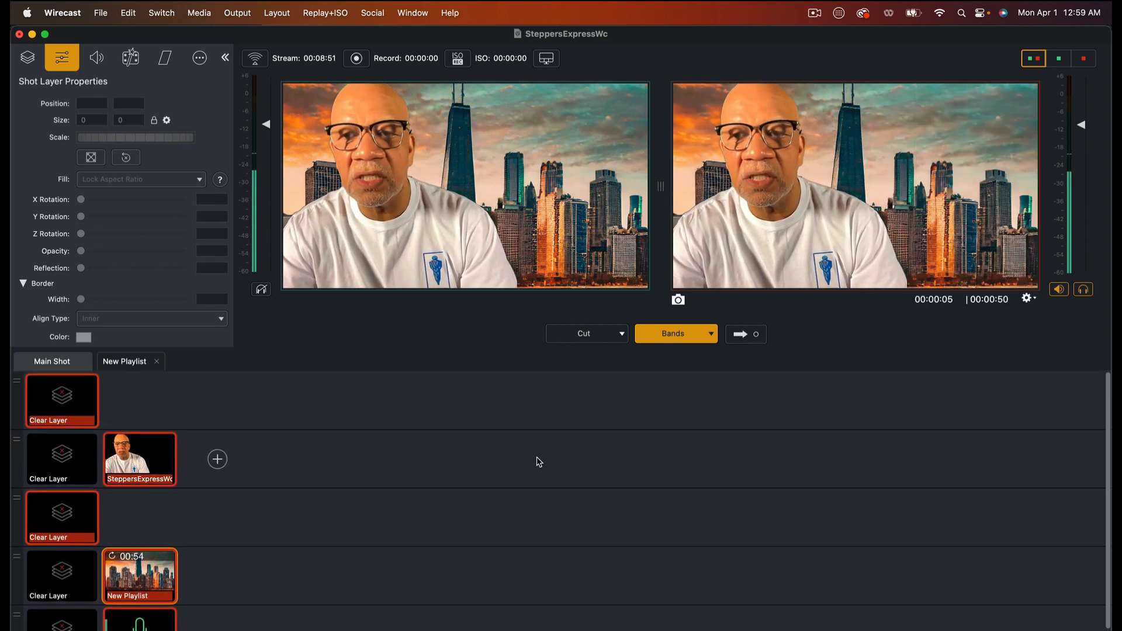
Watch the New Playlist backgrounds rotate behind the presenter in the live output beside the preview
scroll(617, 486, "down", 1)
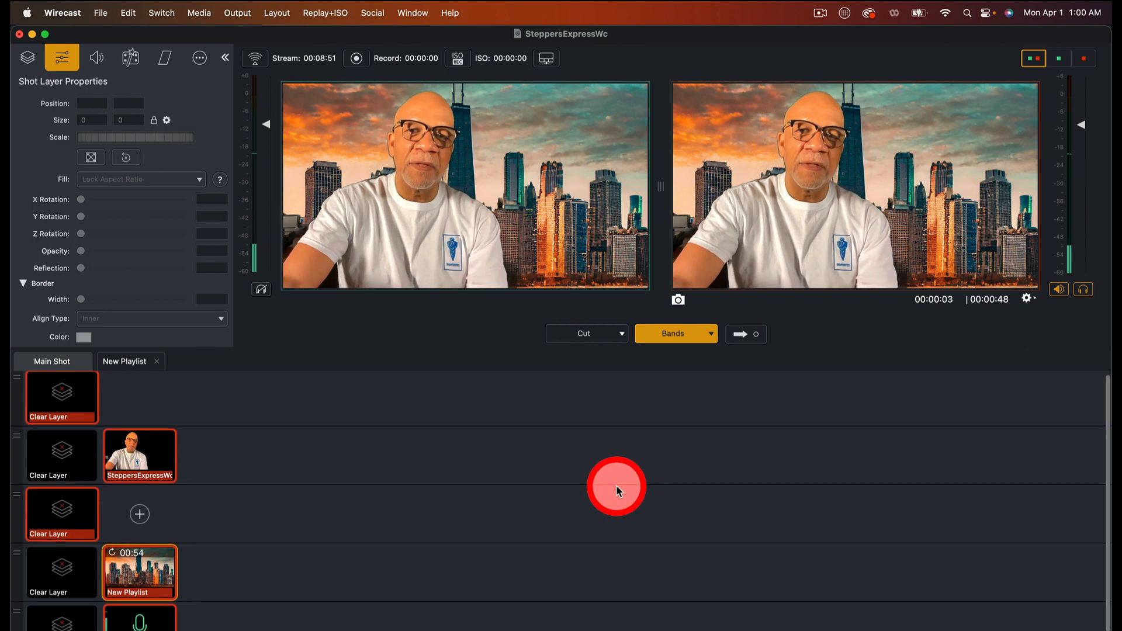
scroll(615, 485, "up", 1)
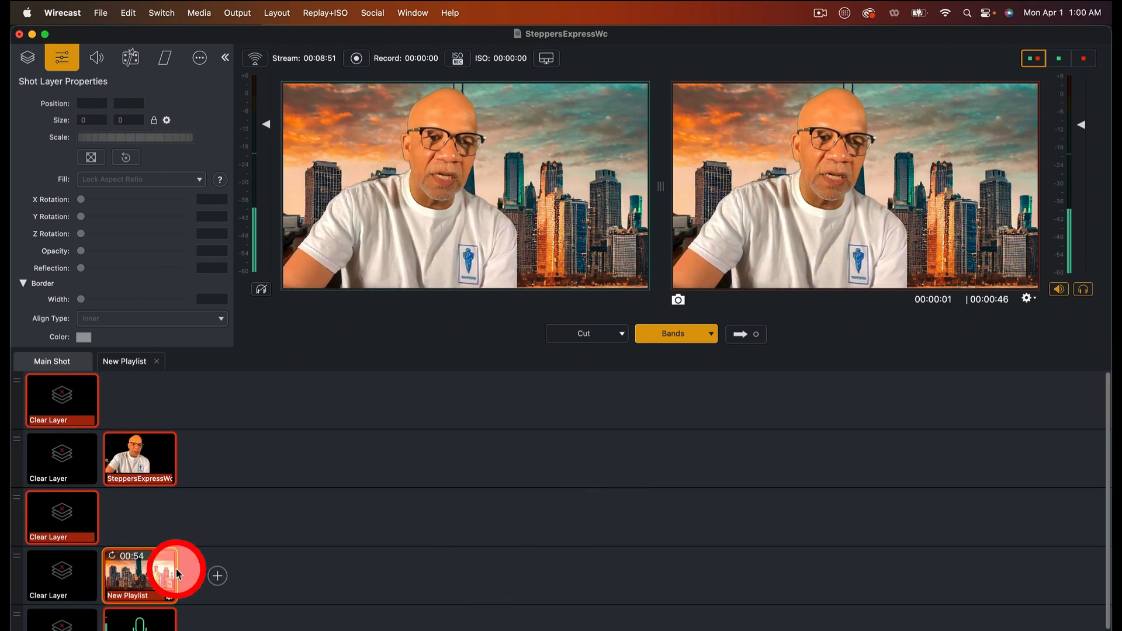
left_click(146, 579)
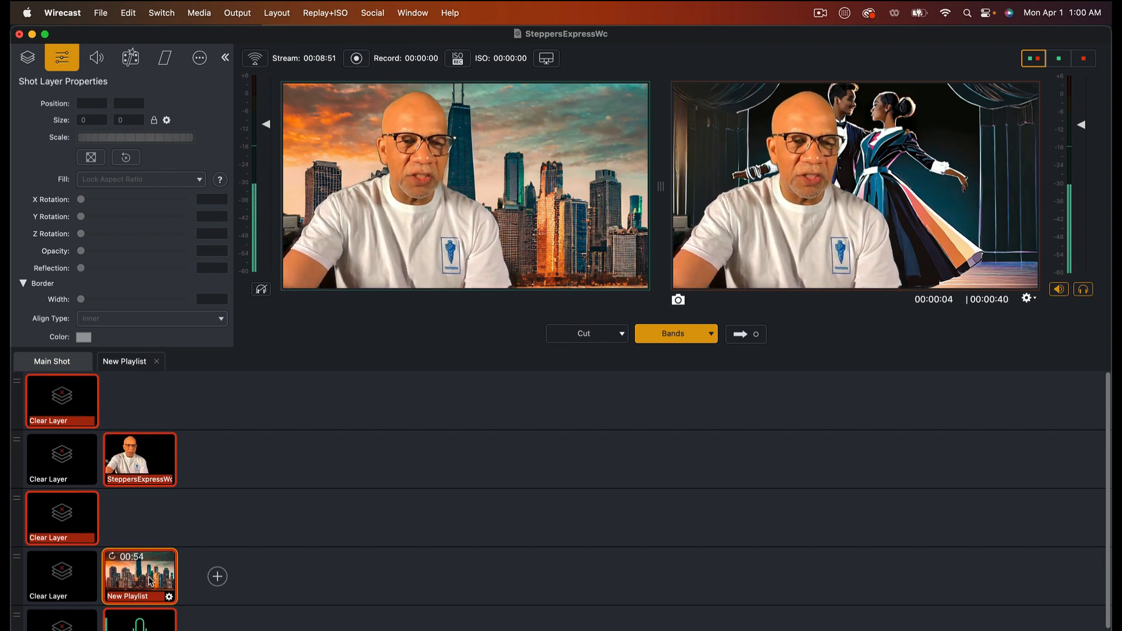
left_click(157, 572)
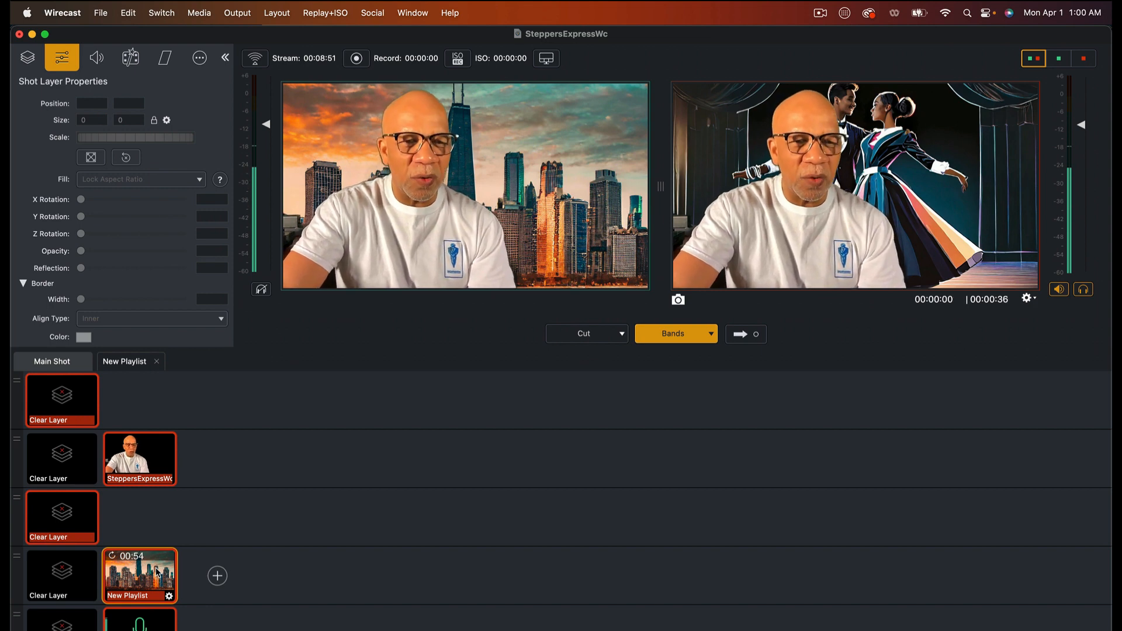
scroll(157, 572, "down", 1)
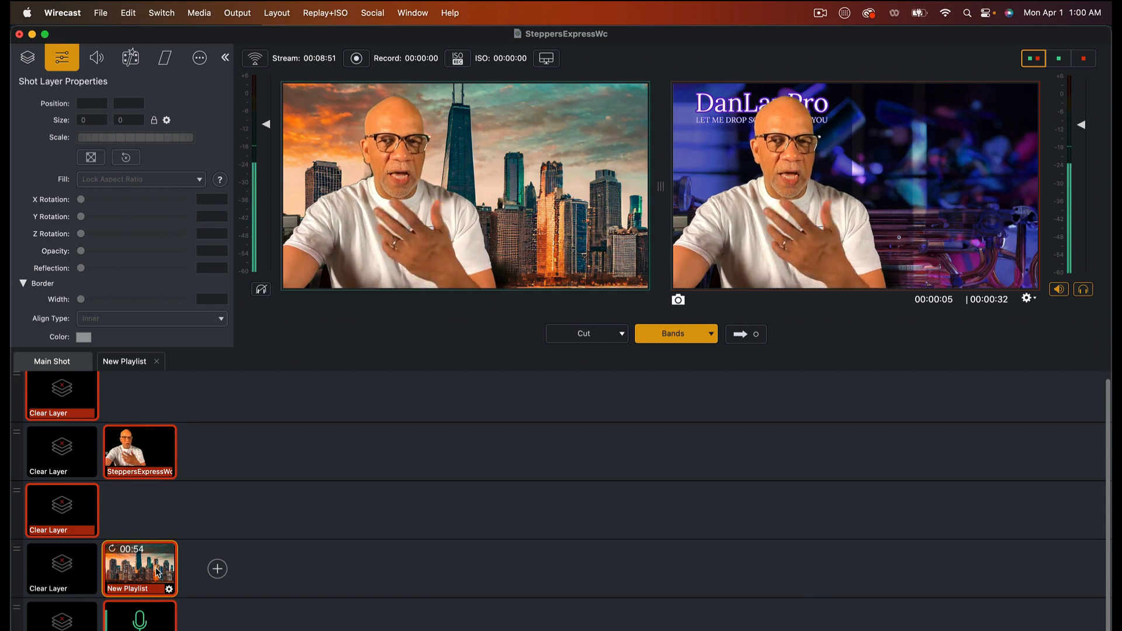
scroll(157, 573, "down", 1)
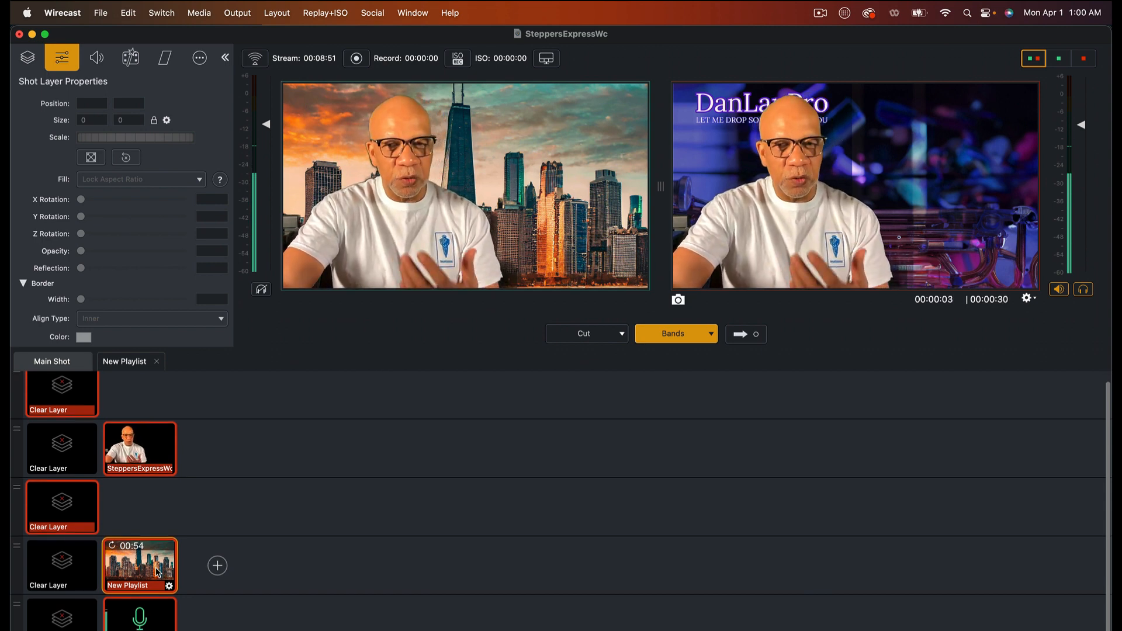
scroll(157, 572, "up", 1)
scroll(156, 573, "up", 1)
left_click(635, 306)
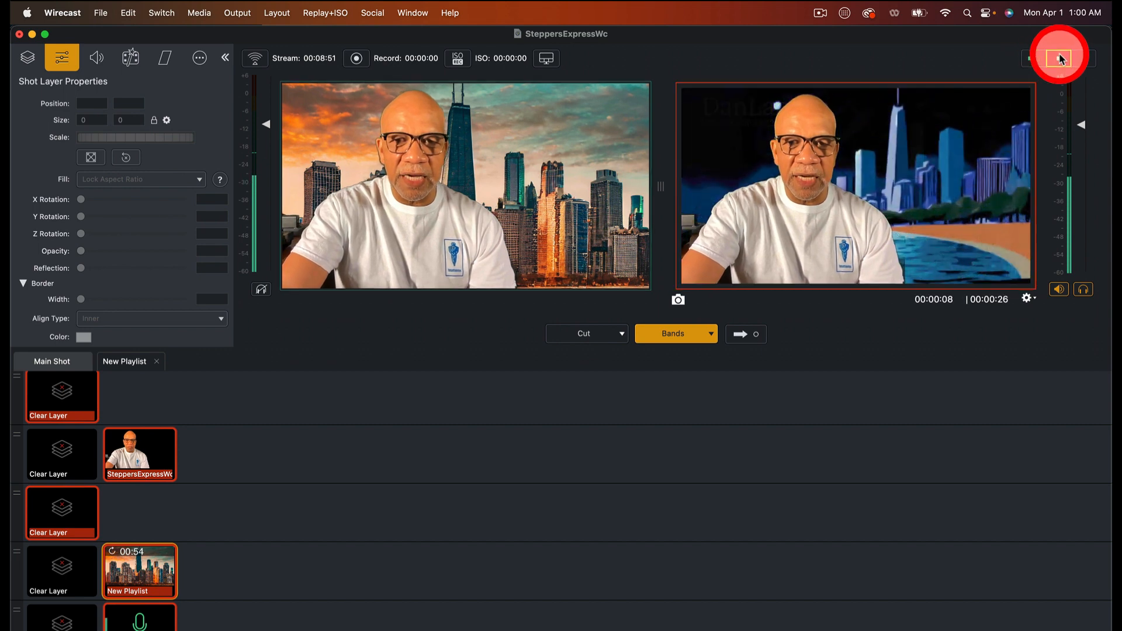
Switch to the live-only view and watch the remaining playlist backgrounds cycle behind the presenter
left_click(1058, 58)
left_click(1044, 58)
left_click(1085, 59)
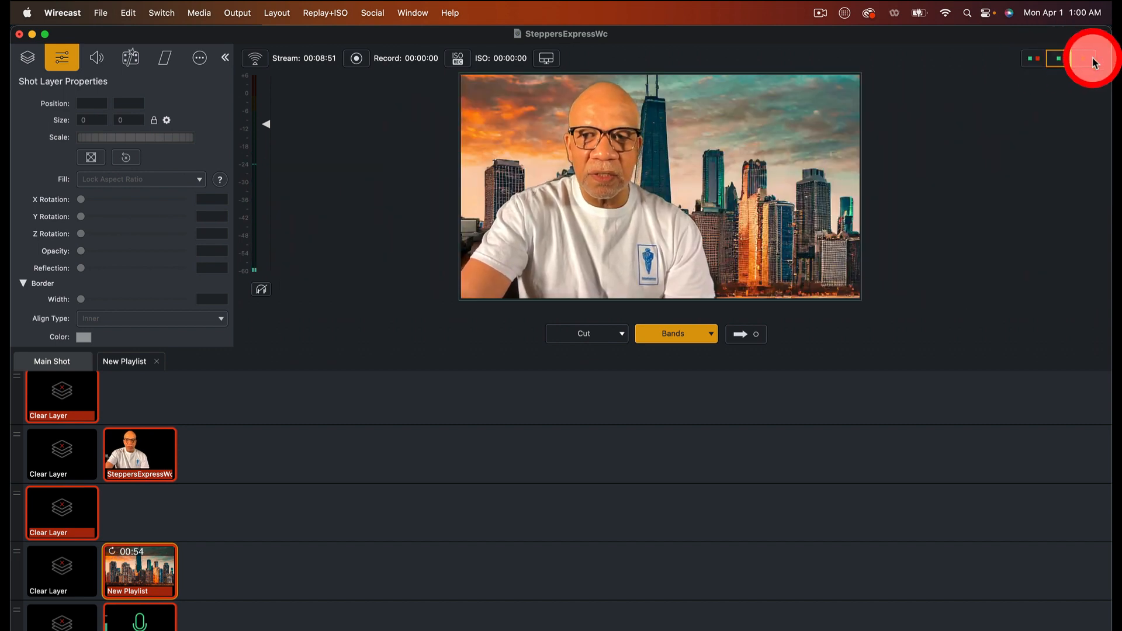
scroll(629, 423, "up", 1)
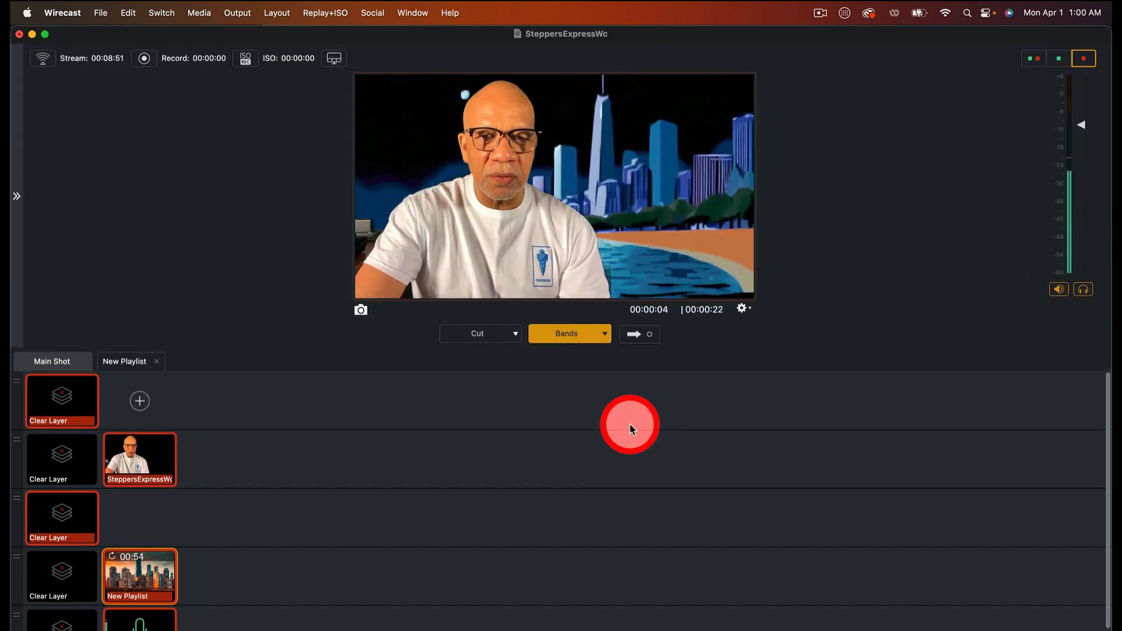
scroll(532, 425, "down", 1)
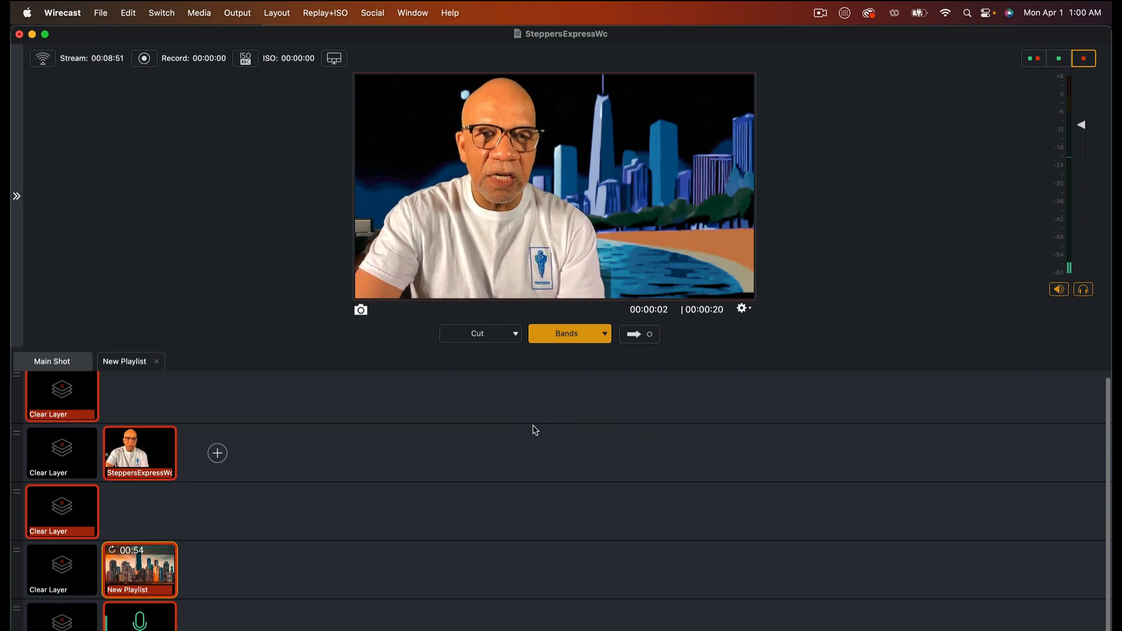
scroll(613, 376, "down", 1)
left_click(126, 571)
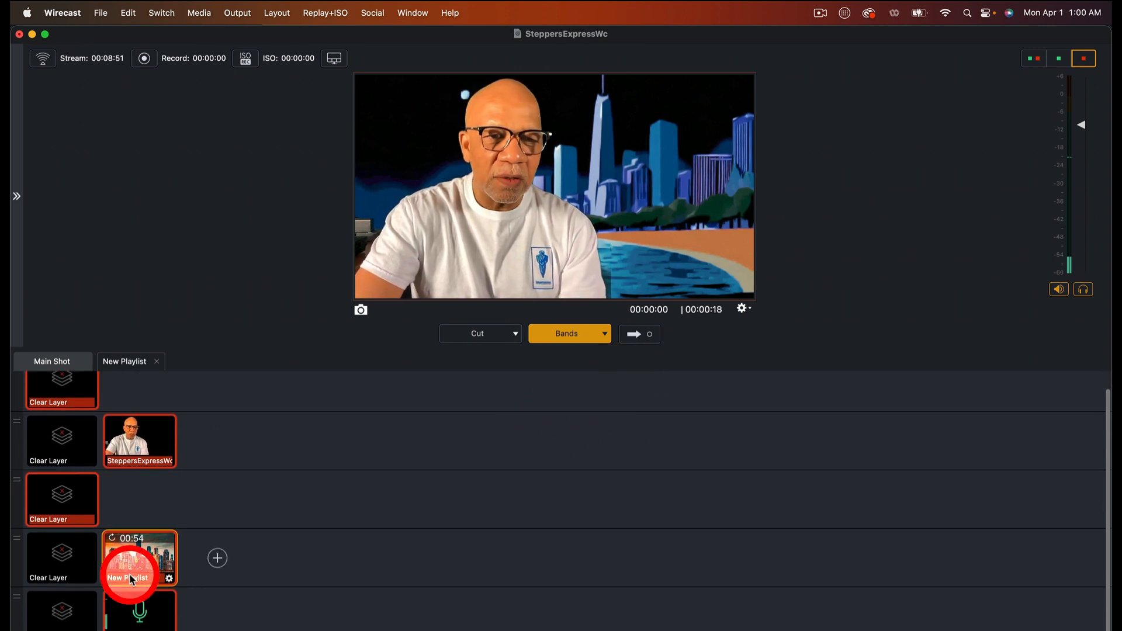
scroll(401, 494, "up", 1)
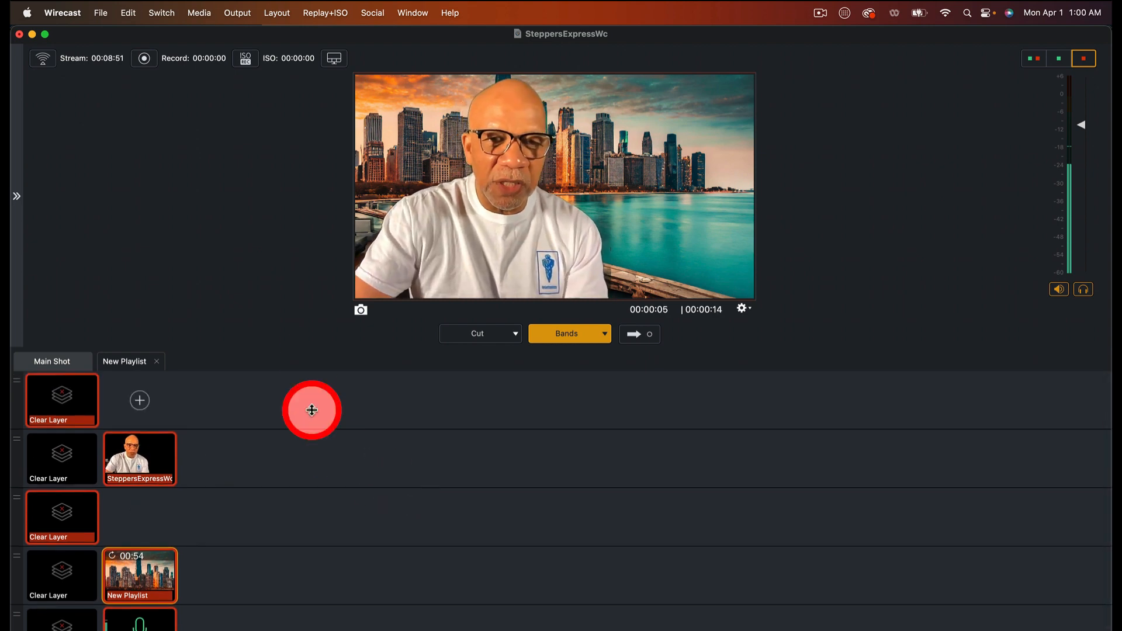
scroll(409, 444, "up", 1)
left_click(78, 466)
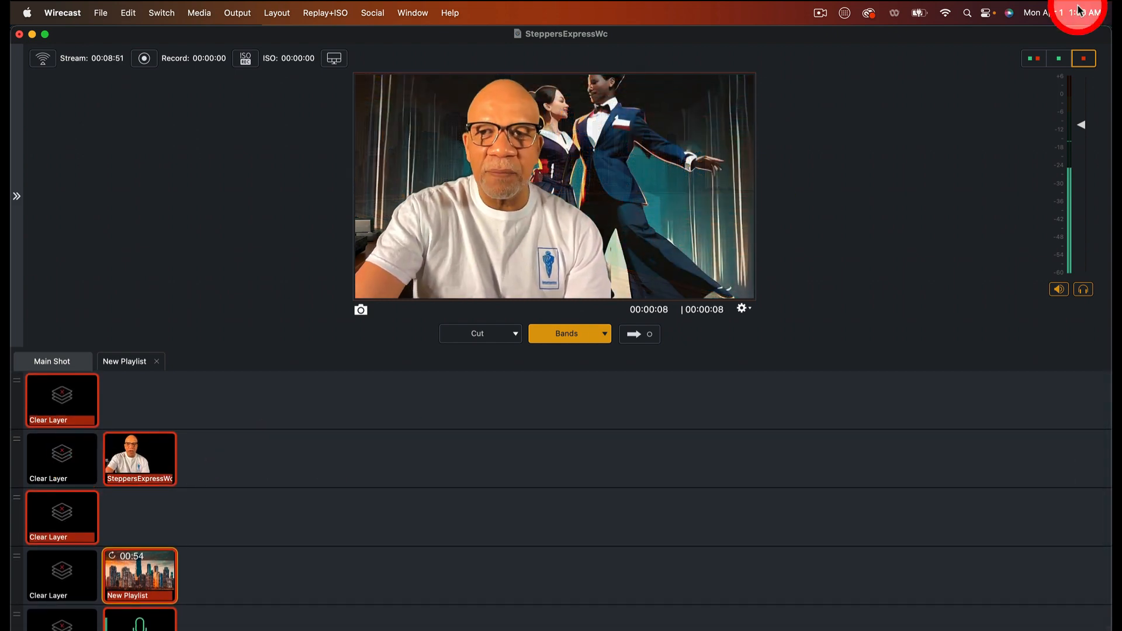
Show preview and live side by side and clear the presenter's camera layer from the live output
left_click(1039, 58)
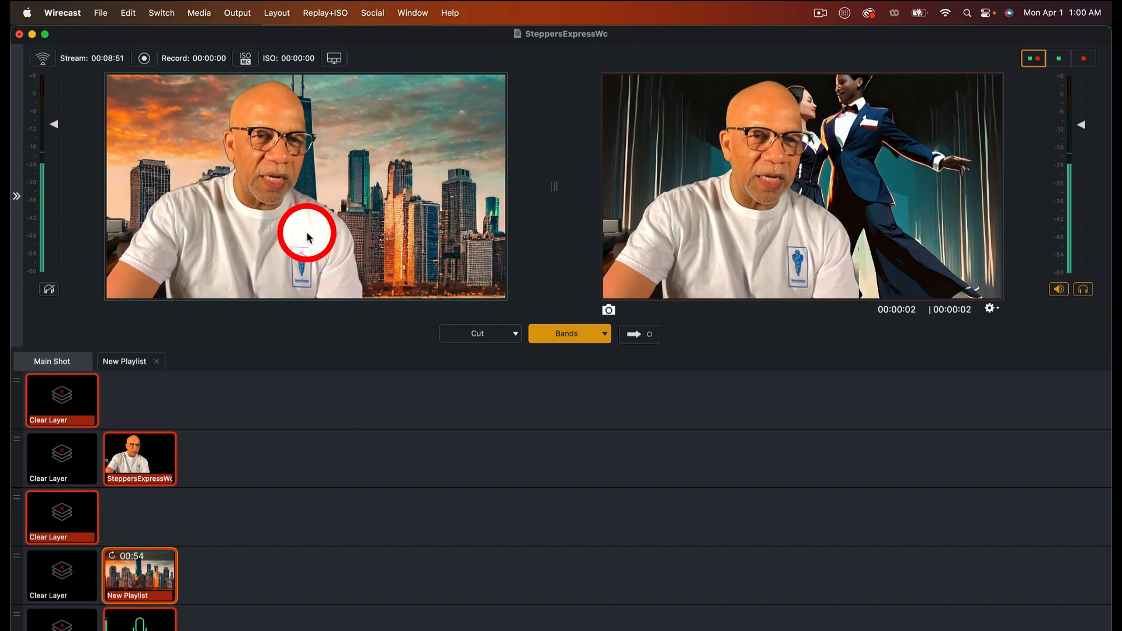
left_click(892, 207)
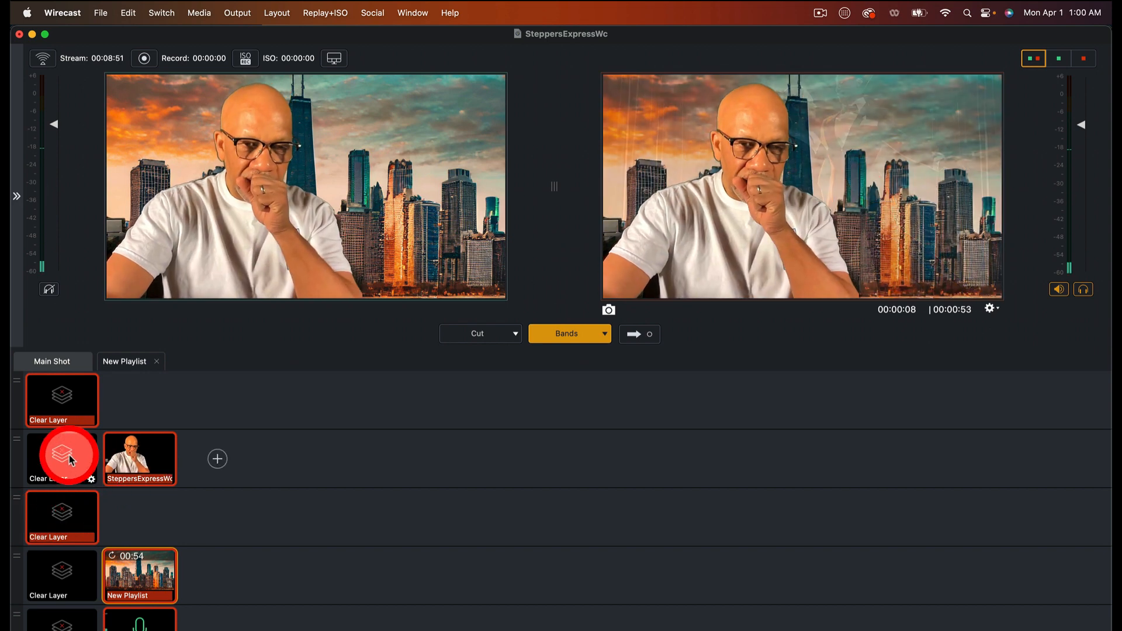
left_click(69, 459)
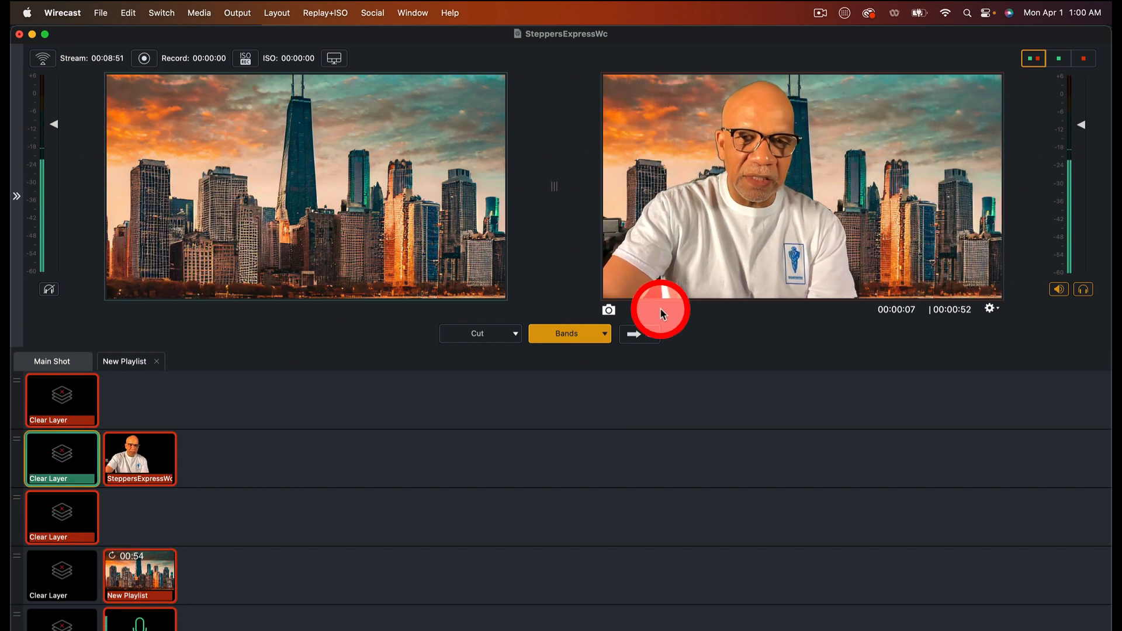
left_click(639, 334)
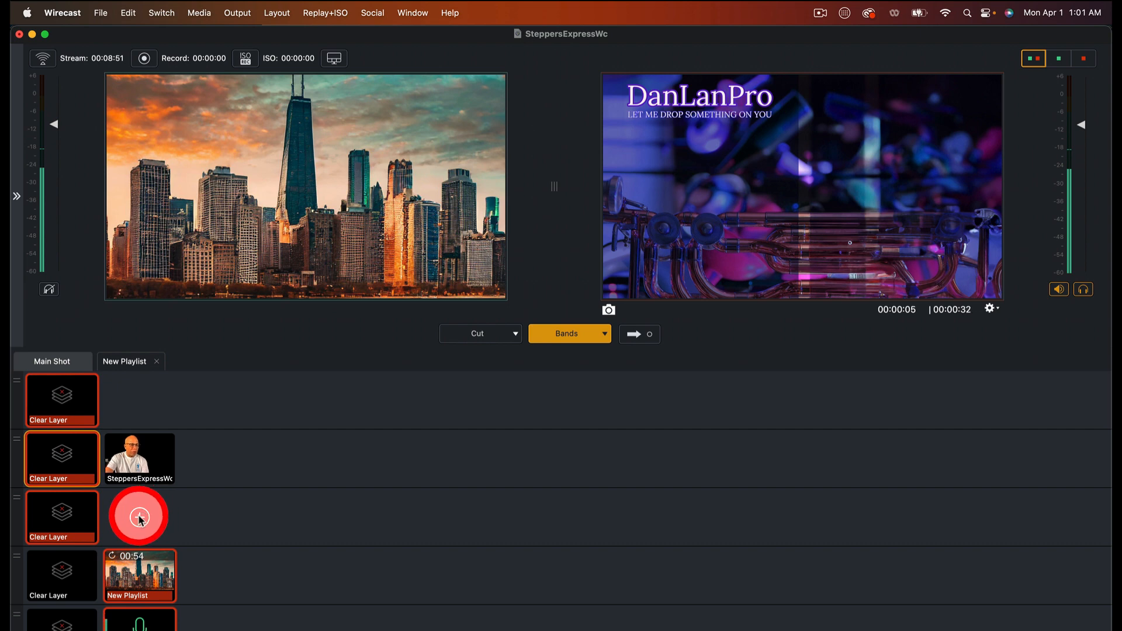
Add a new playlist shot to Main Layer 3 and open it for editing
left_click(139, 517)
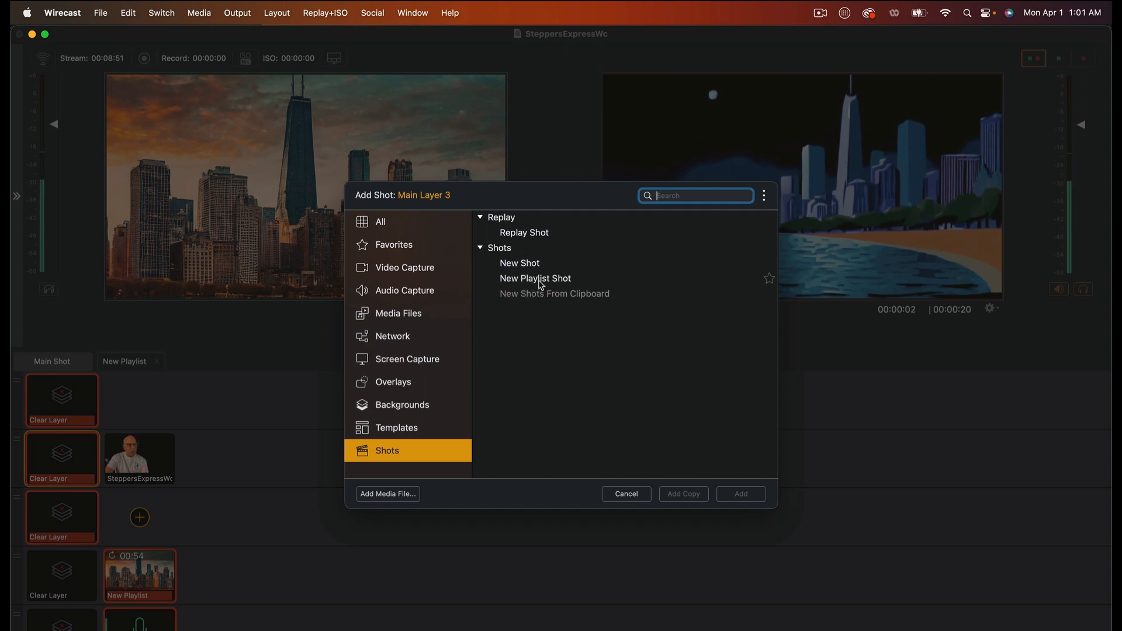
left_click(554, 280)
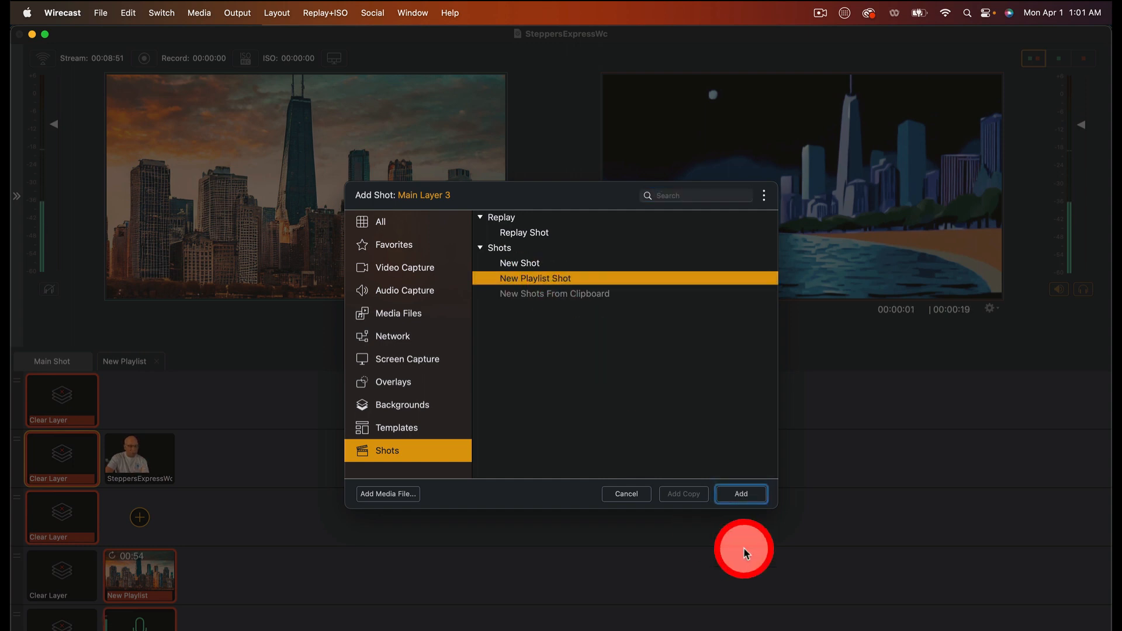
left_click(748, 495)
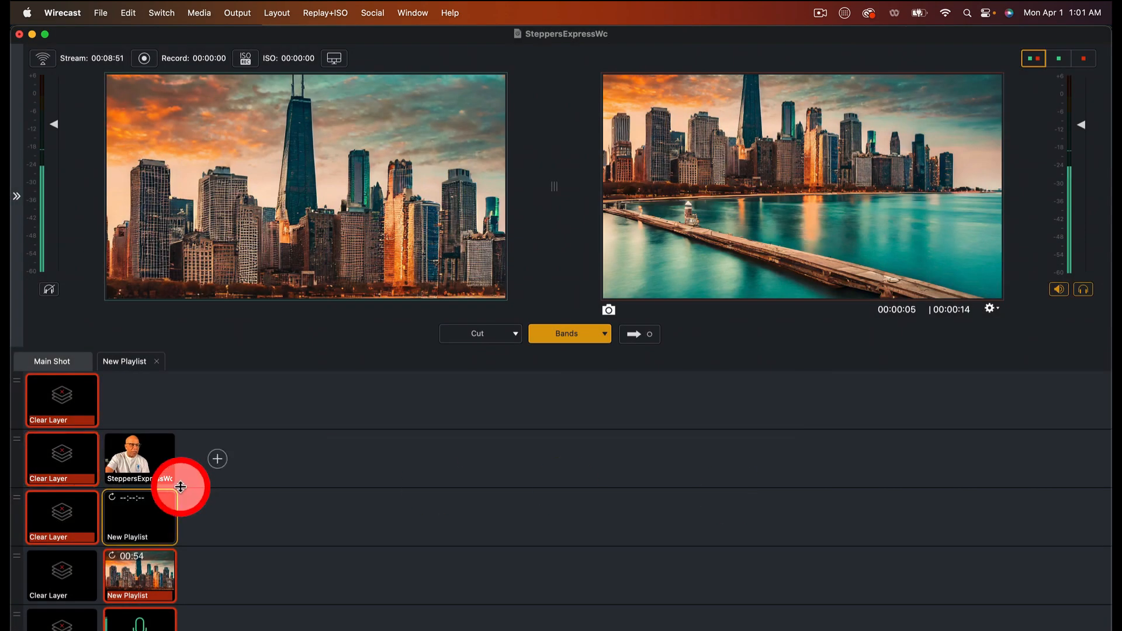
left_click(144, 534)
double_click(163, 524)
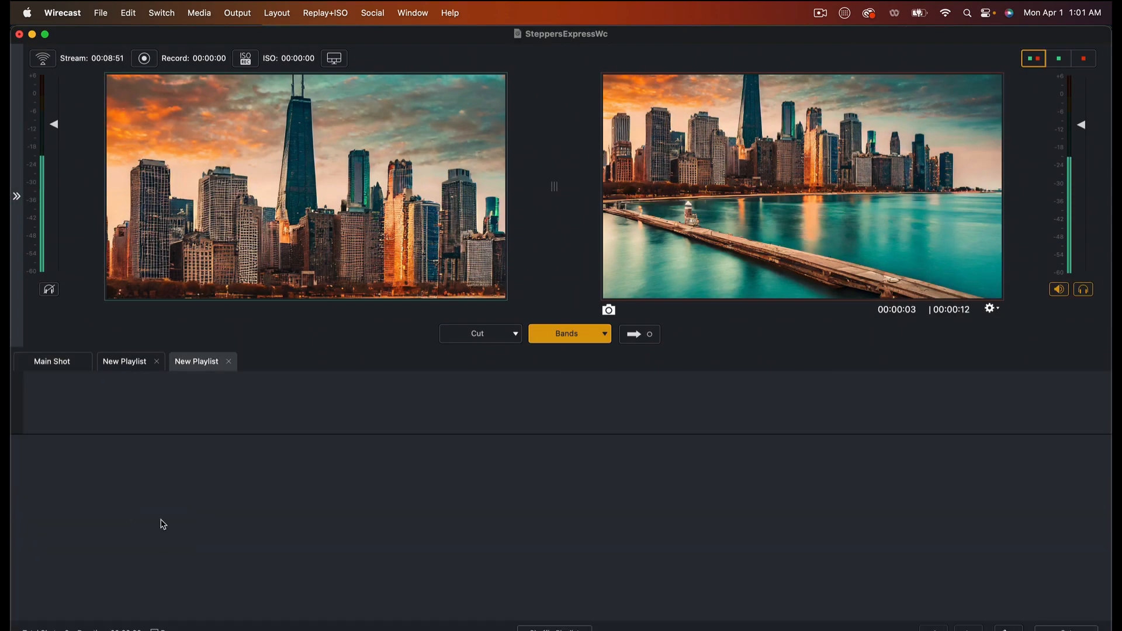
Add Untitled (1).png through Untitled (4).png from the Downloads folder as shots in the new, empty playlist
left_click(64, 409)
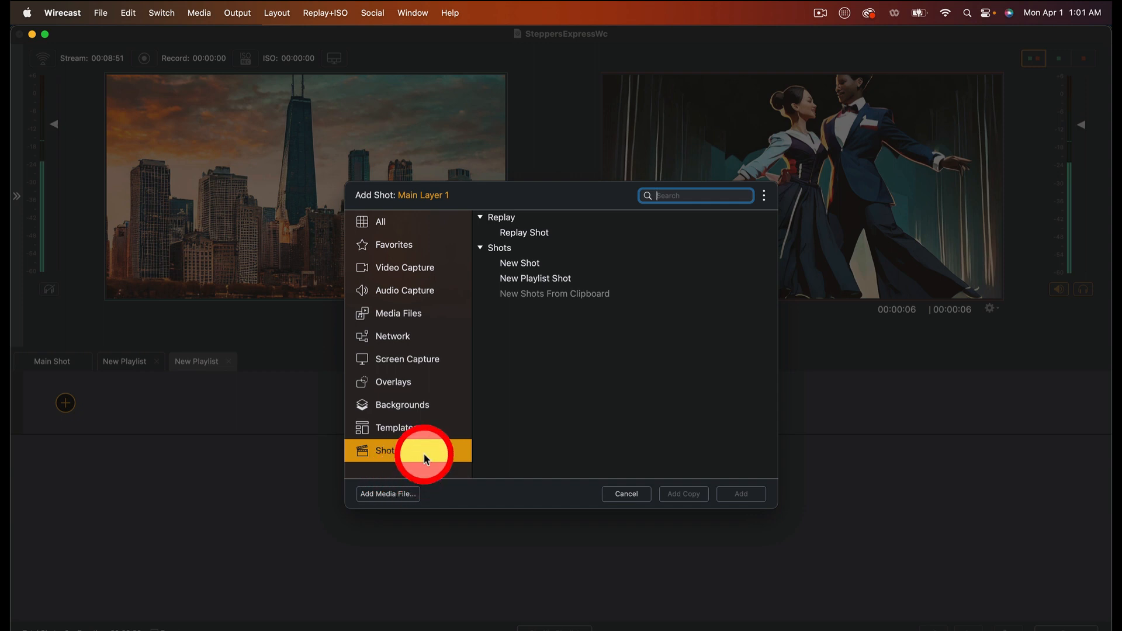
mouse_move(423, 454)
left_mouse_down()
mouse_move(367, 458)
mouse_move(435, 422)
mouse_move(426, 450)
left_mouse_up()
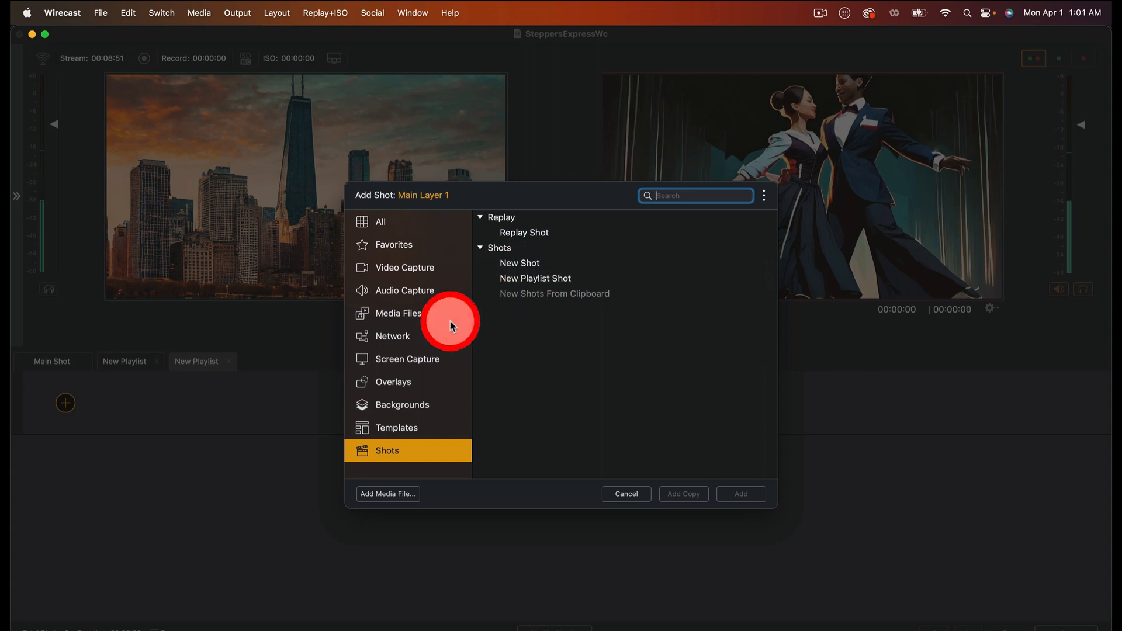
left_click(419, 315)
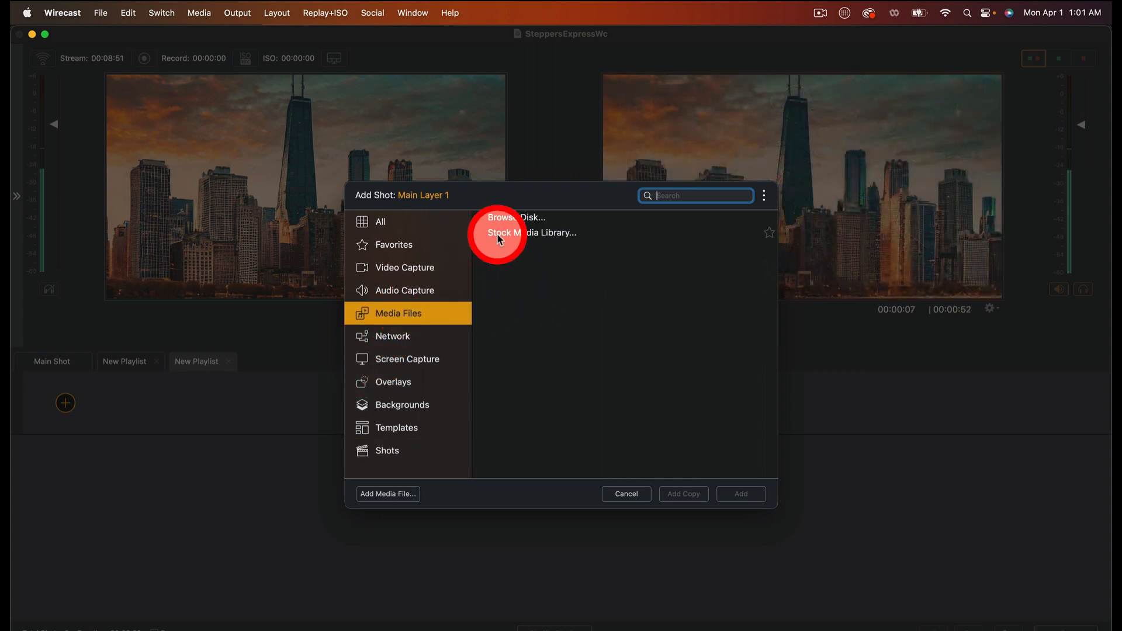
left_click(530, 219)
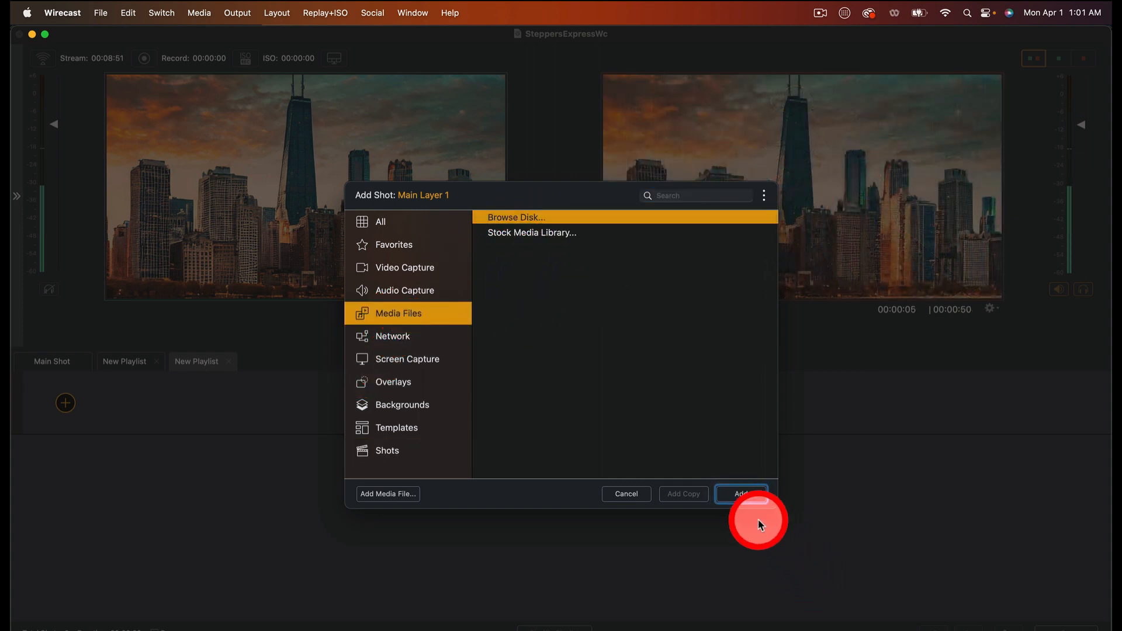
left_click(741, 494)
scroll(736, 491, "down", 10)
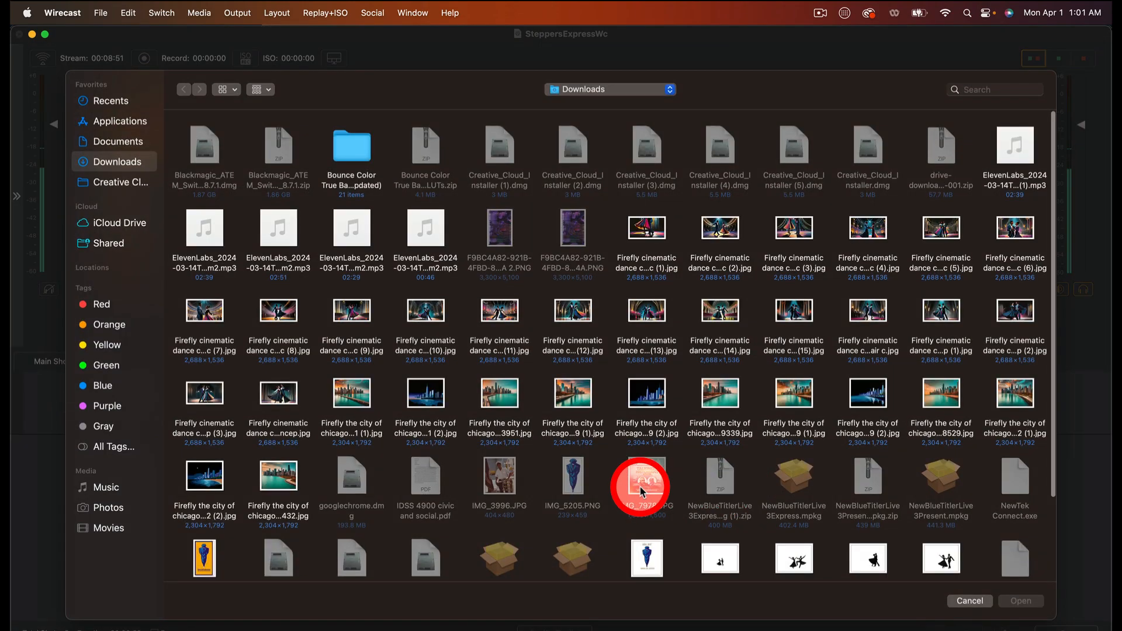
left_click(713, 458)
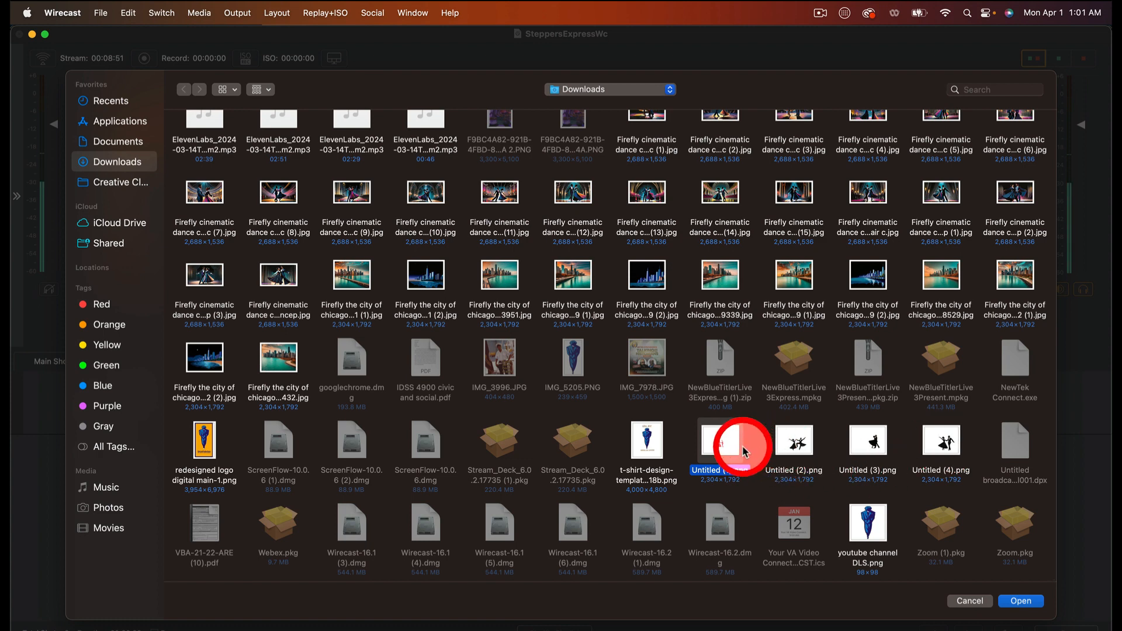
left_click(869, 442, "super")
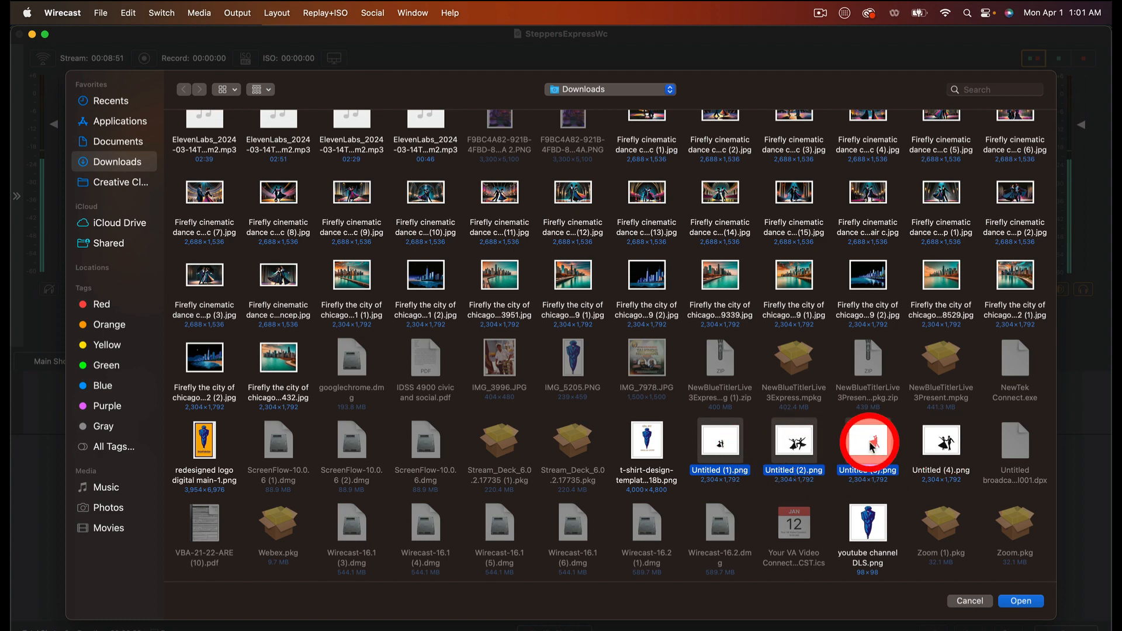
left_click(942, 443, "super")
scroll(942, 443, "up", 1)
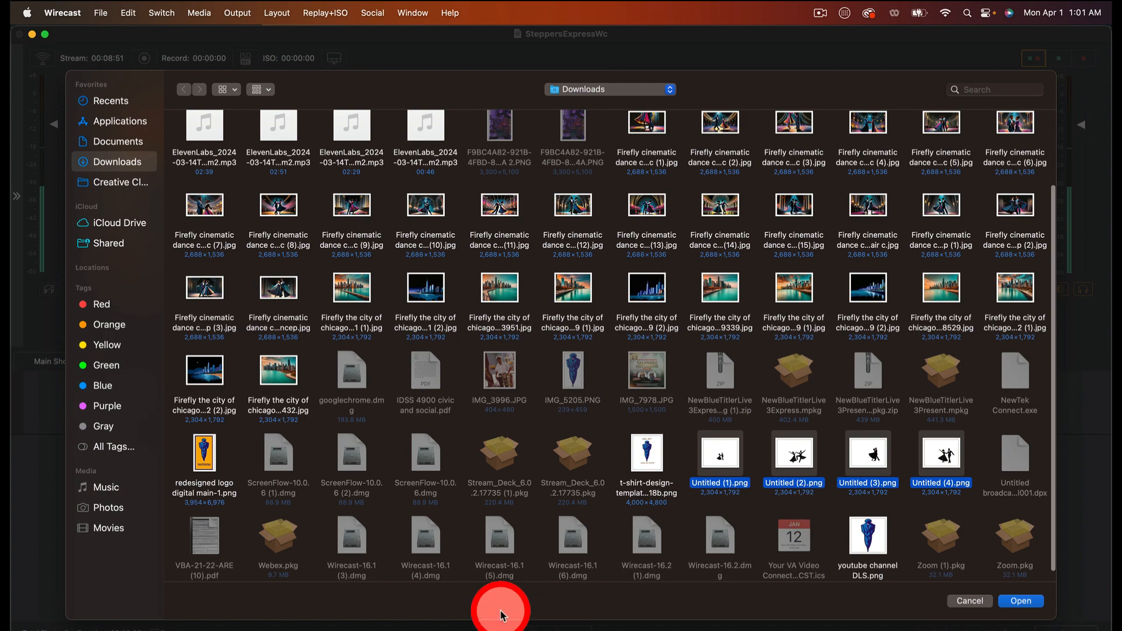
left_click(1024, 601)
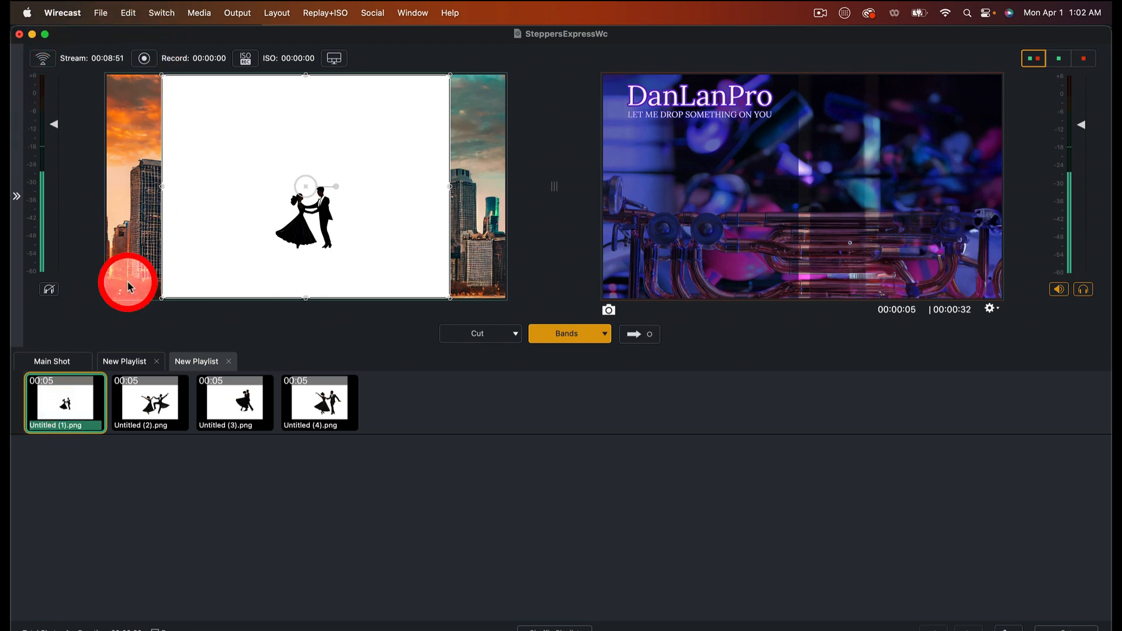
left_click(59, 423)
left_click(379, 237)
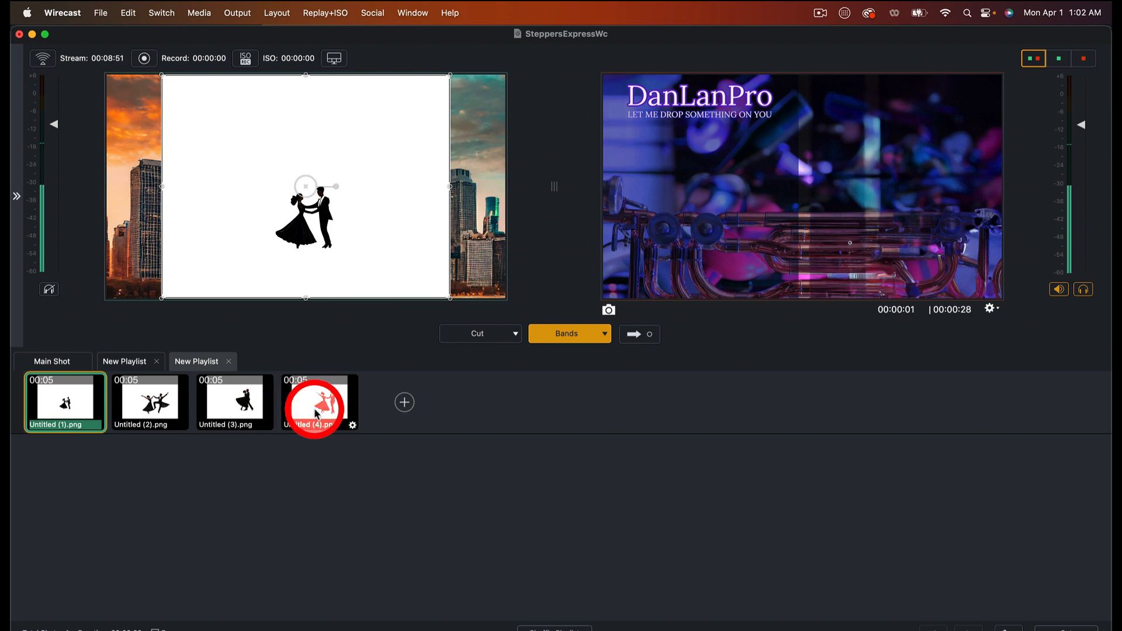
left_click(37, 413)
left_click(150, 195)
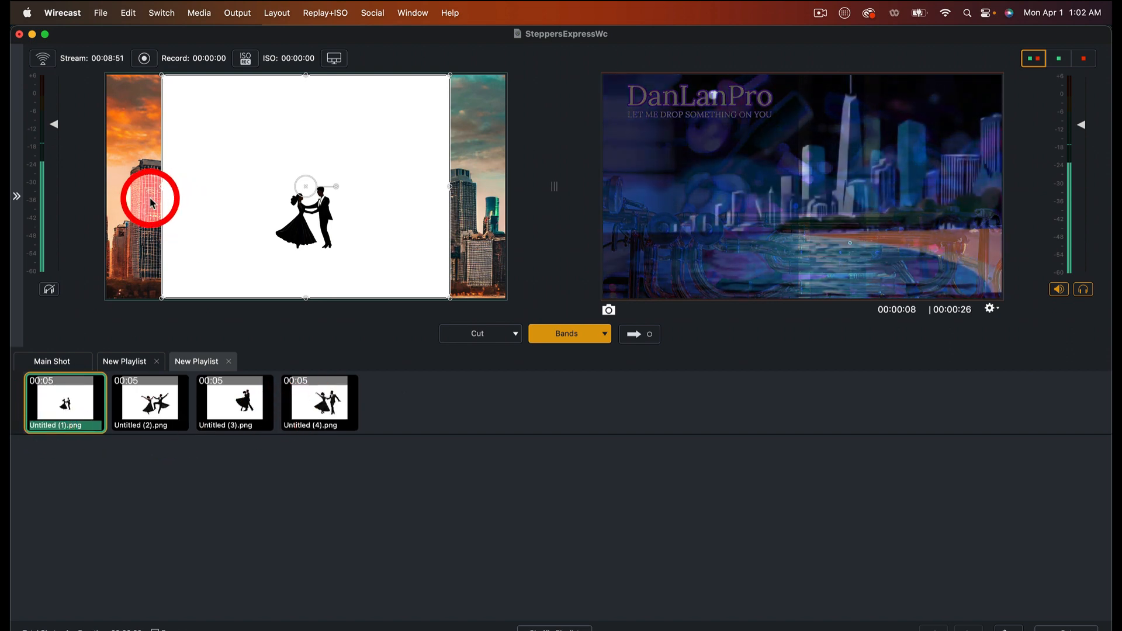
left_click(55, 425)
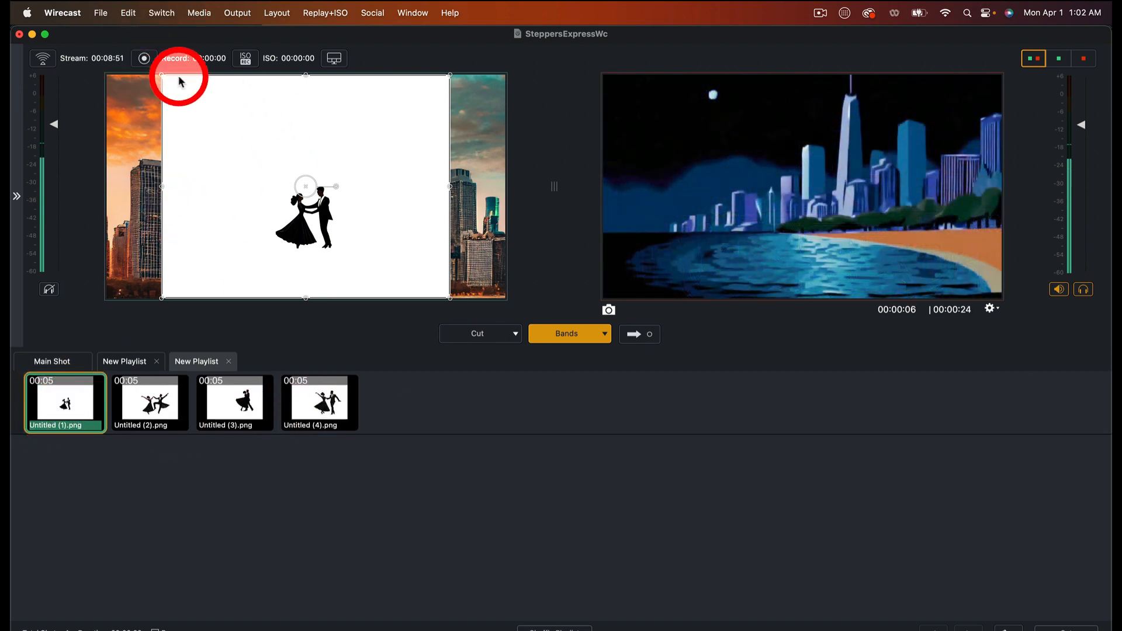
left_click(74, 415)
left_click(153, 238)
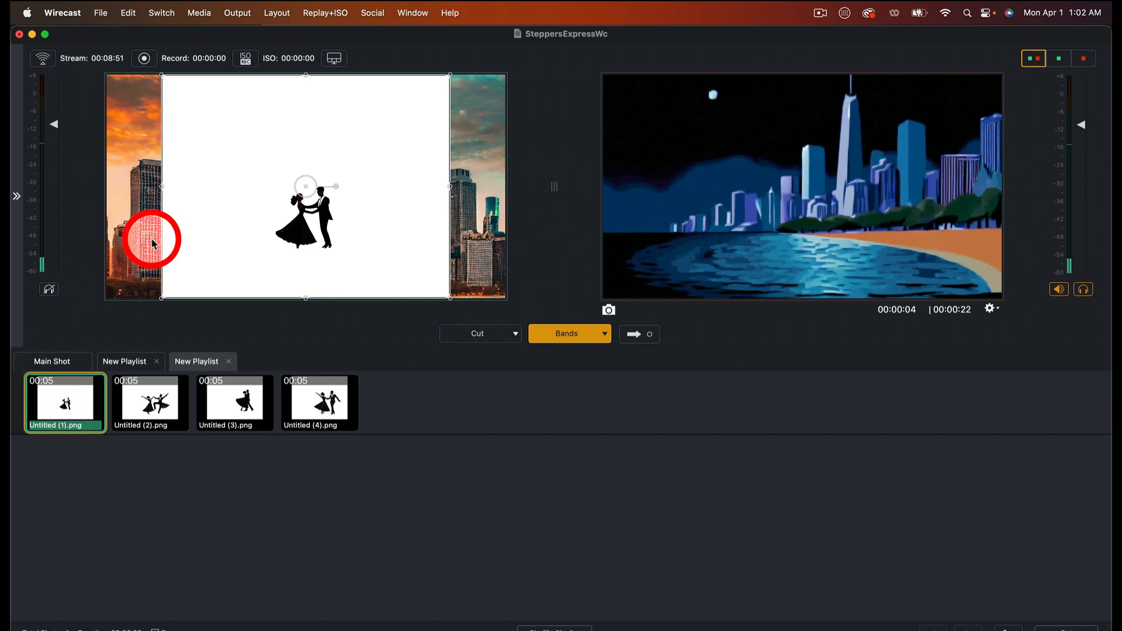
left_click(309, 142)
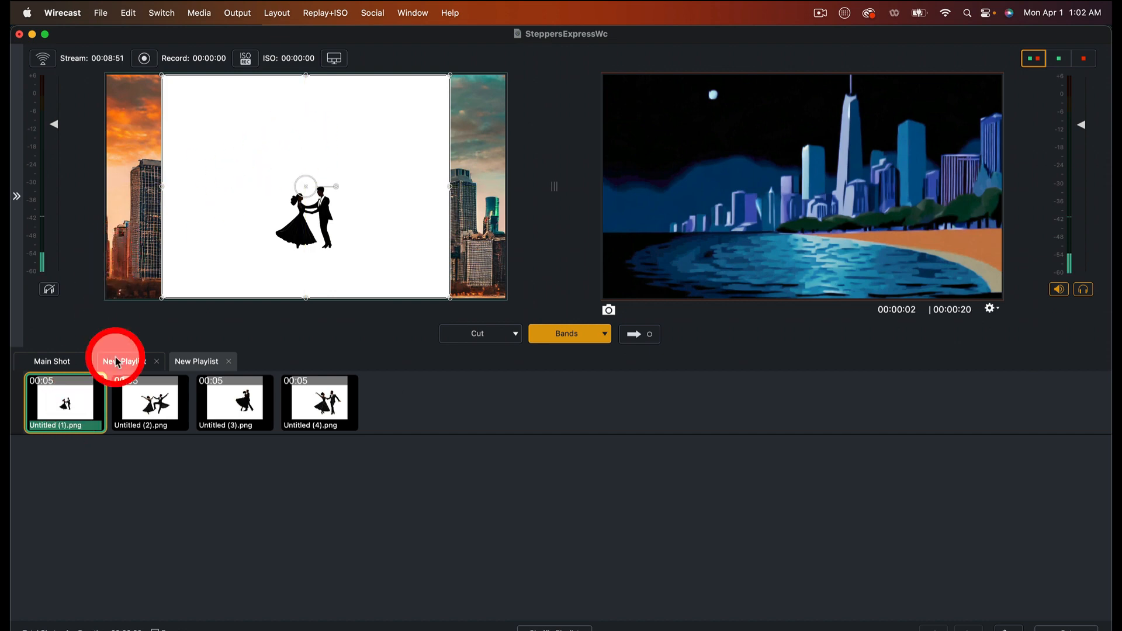
Scale the Untitled (2).png shot to about 2379 × 1850 and reposition it so both dancers are fully in frame
double_click(139, 404)
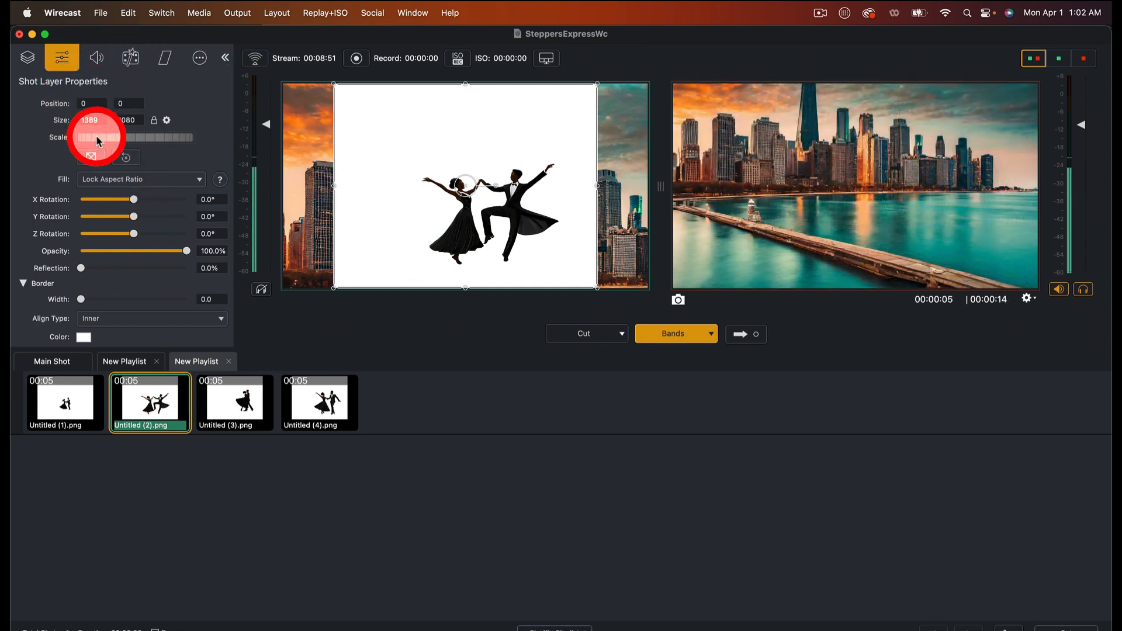
left_click_drag(96, 135, 166, 138)
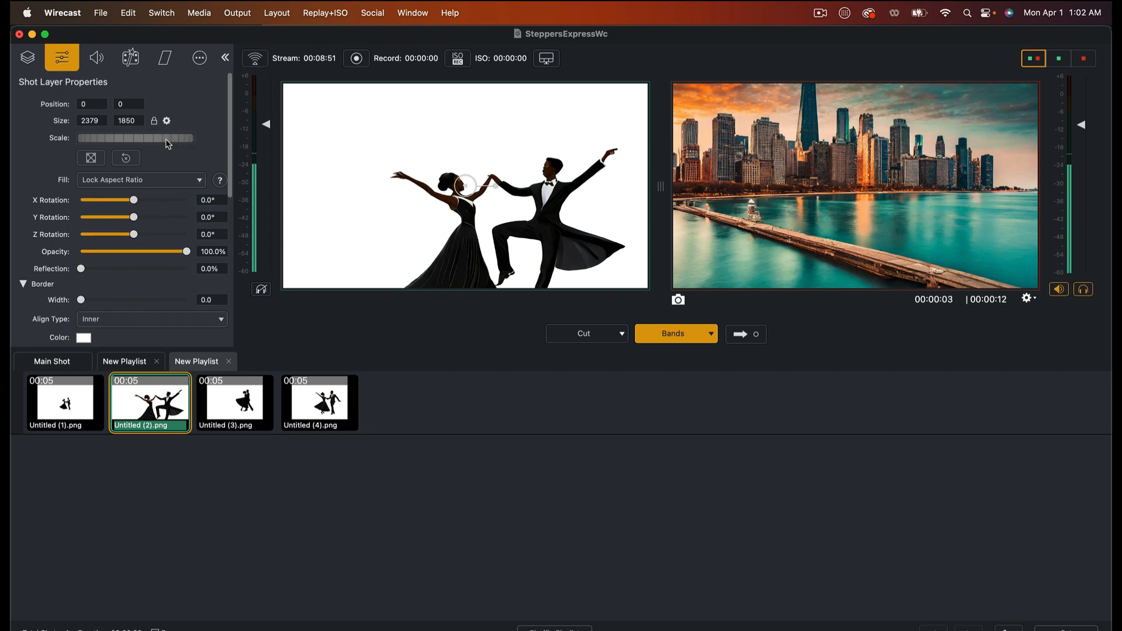
left_click_drag(611, 252, 539, 206)
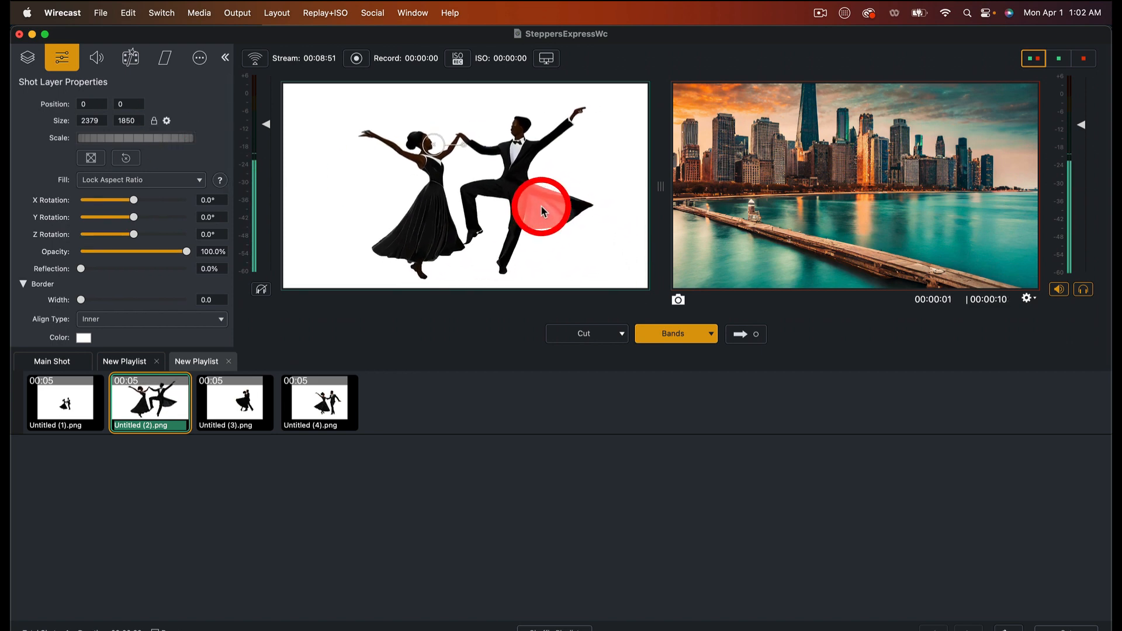
Add a Color Key video filter to Untitled (2).png and sample its white background, #FEFEFE, as the key color
left_click(133, 58)
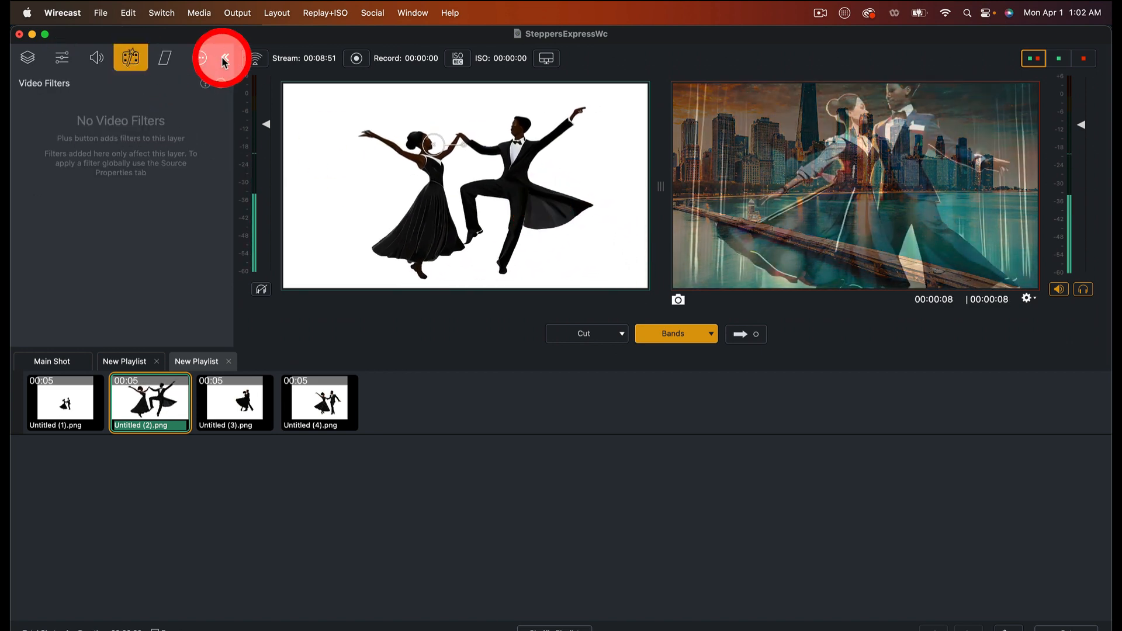
left_click(222, 83)
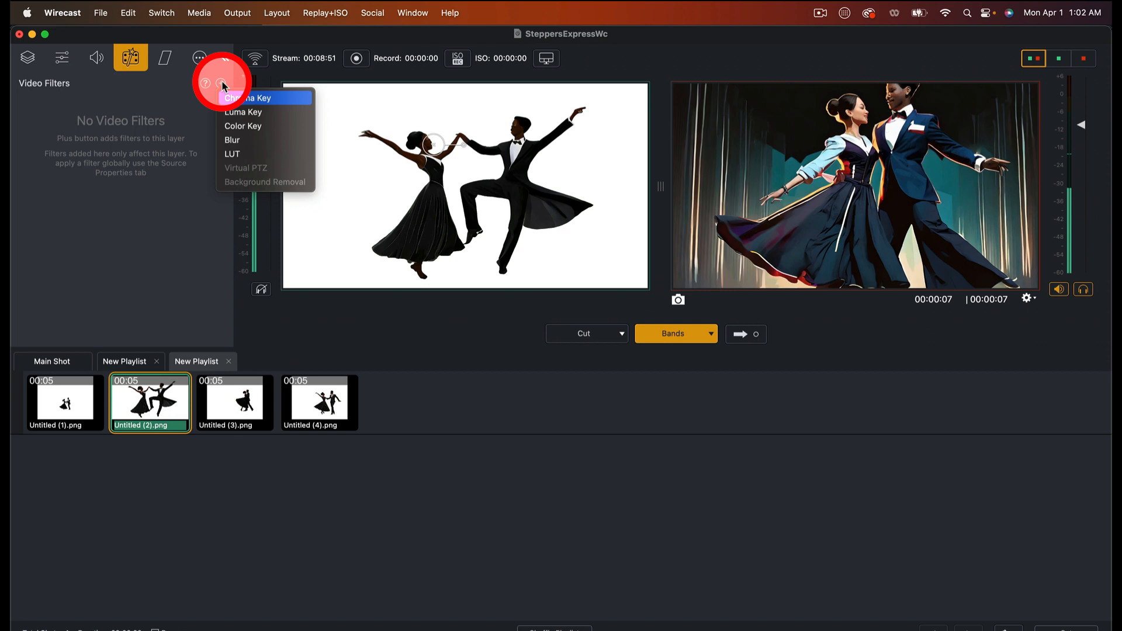
left_click(259, 126)
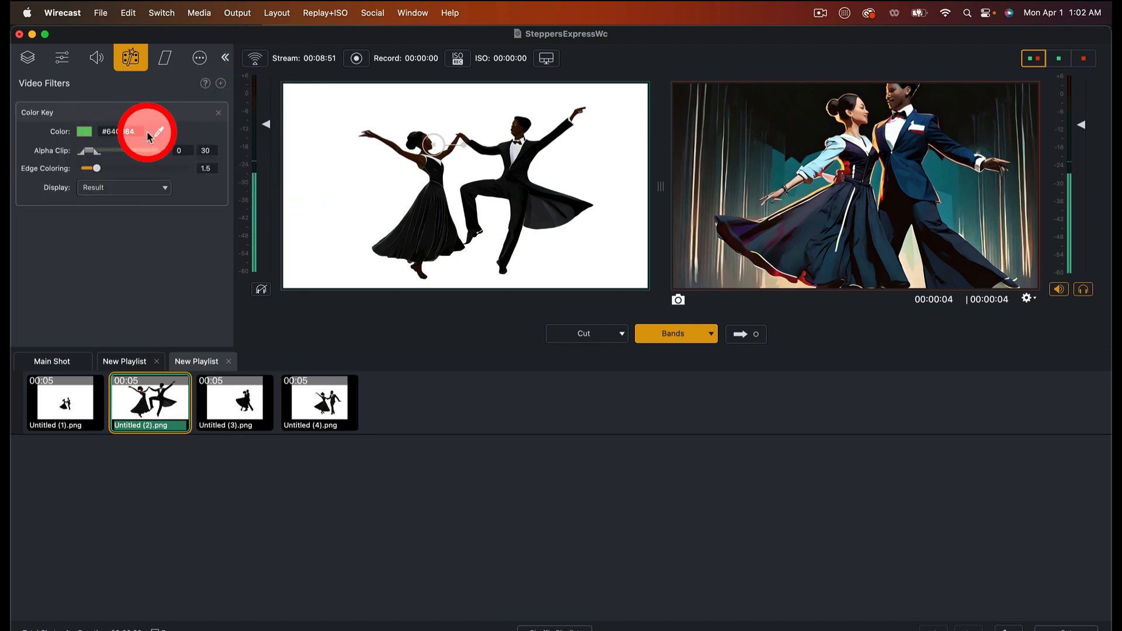
left_click(159, 132)
left_click(321, 115)
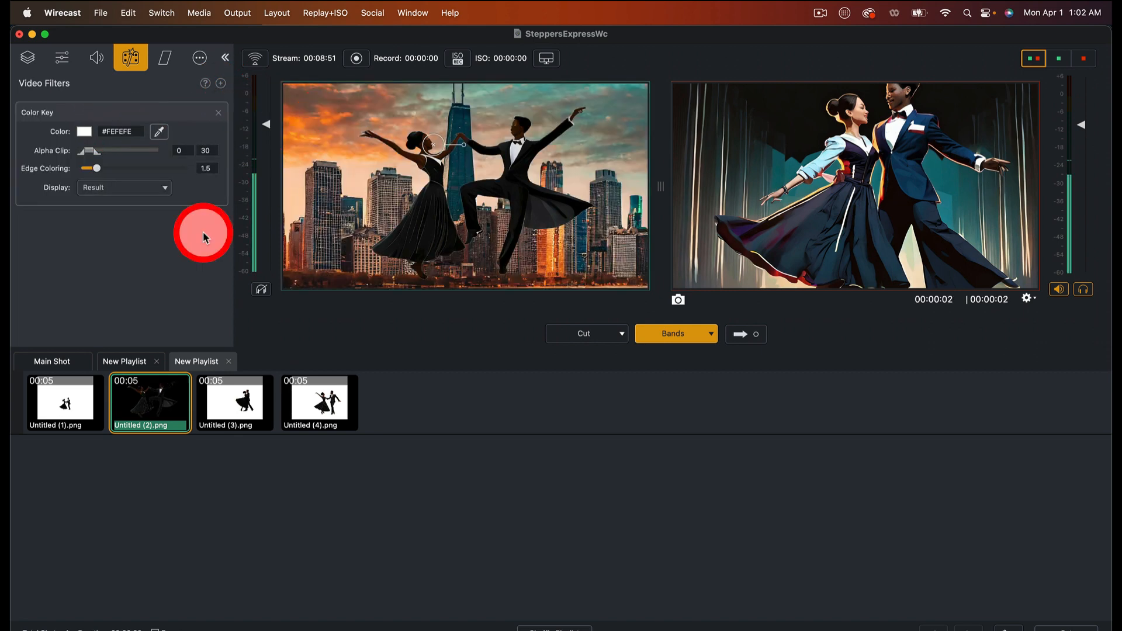
Scale the Untitled (3).png shot to about 2853 × 2219 and move the dancing couple toward the middle of the frame
left_click(232, 397)
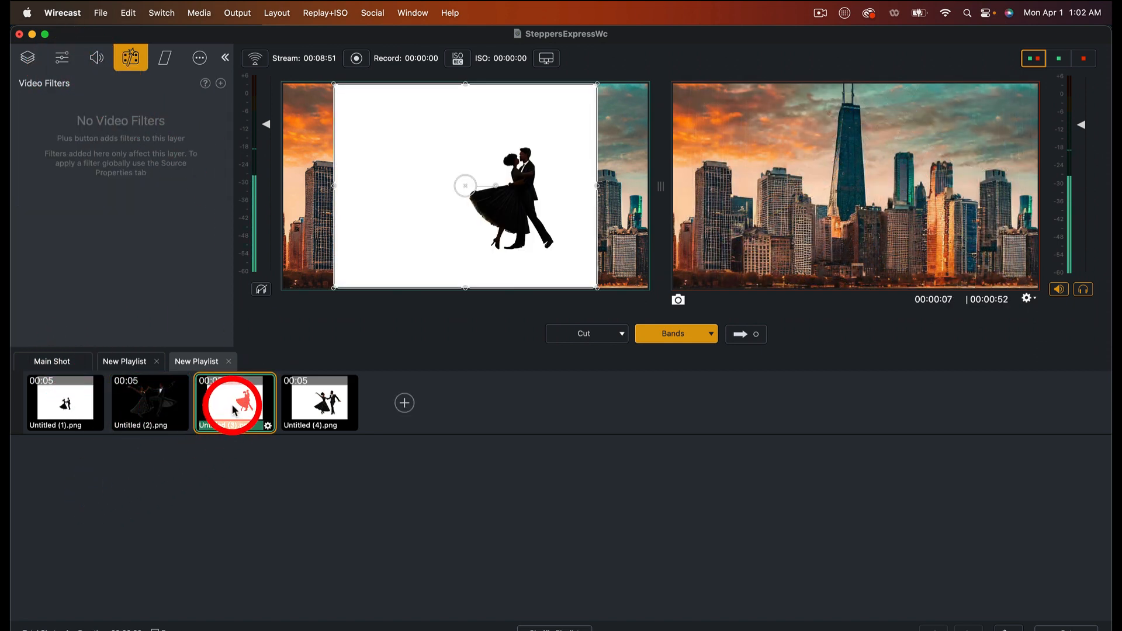
left_click(63, 57)
left_click(128, 158)
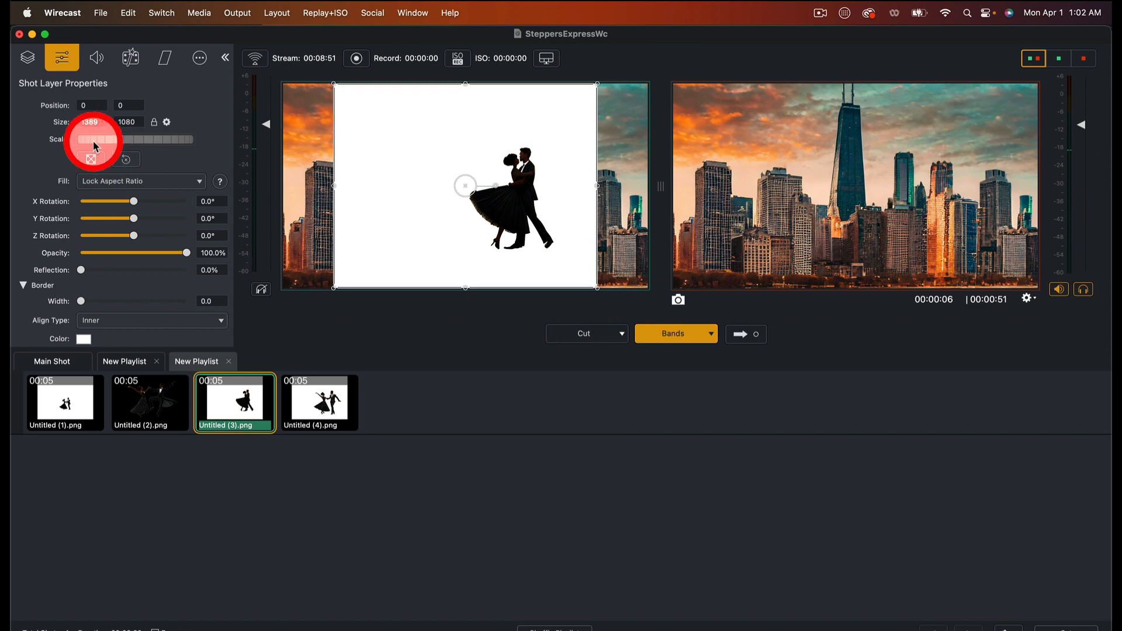
mouse_move(94, 146)
left_mouse_down()
mouse_move(266, 153)
mouse_move(596, 224)
mouse_move(491, 202)
mouse_move(509, 199)
left_mouse_up()
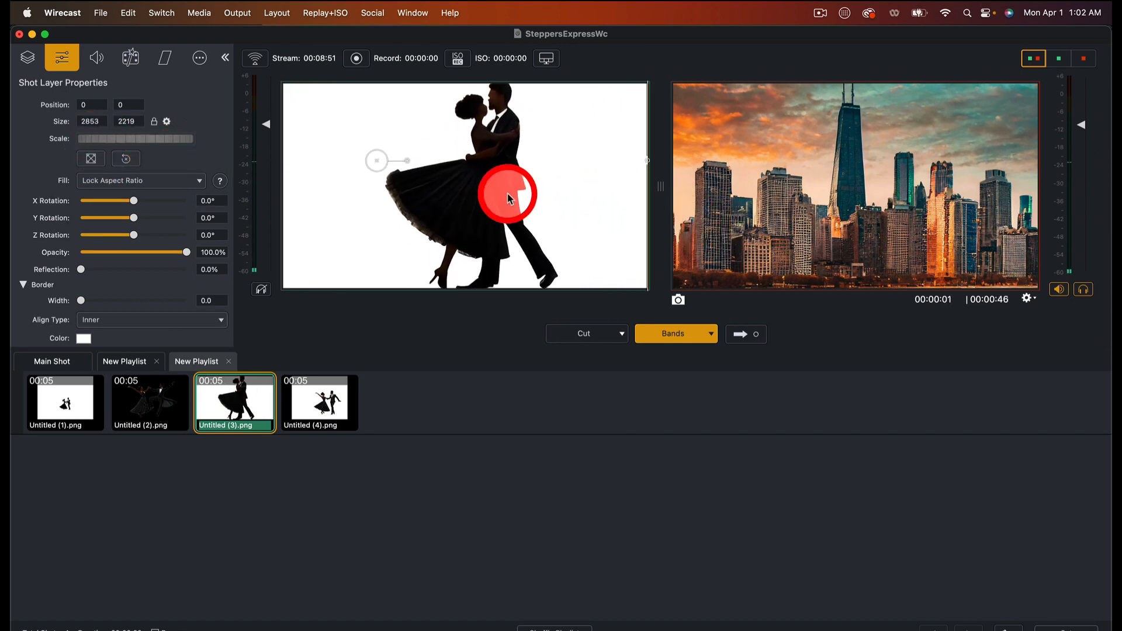
Key out the white background of Untitled (3).png with a Color Key filter sampled to #FEFEFE
left_click(130, 57)
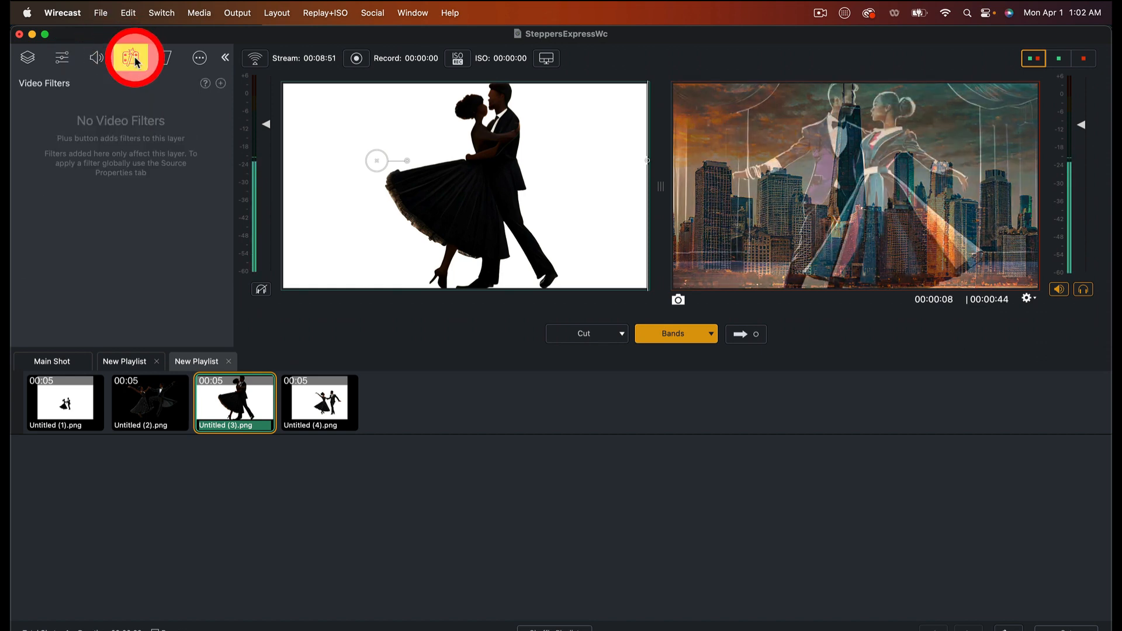
left_click(221, 83)
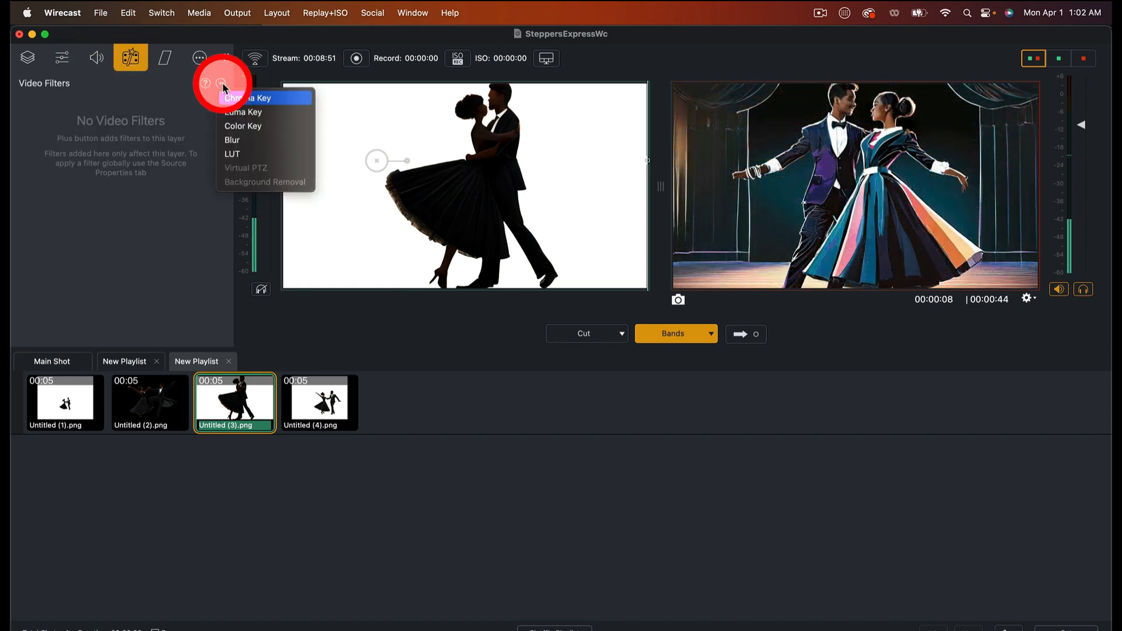
left_click(254, 126)
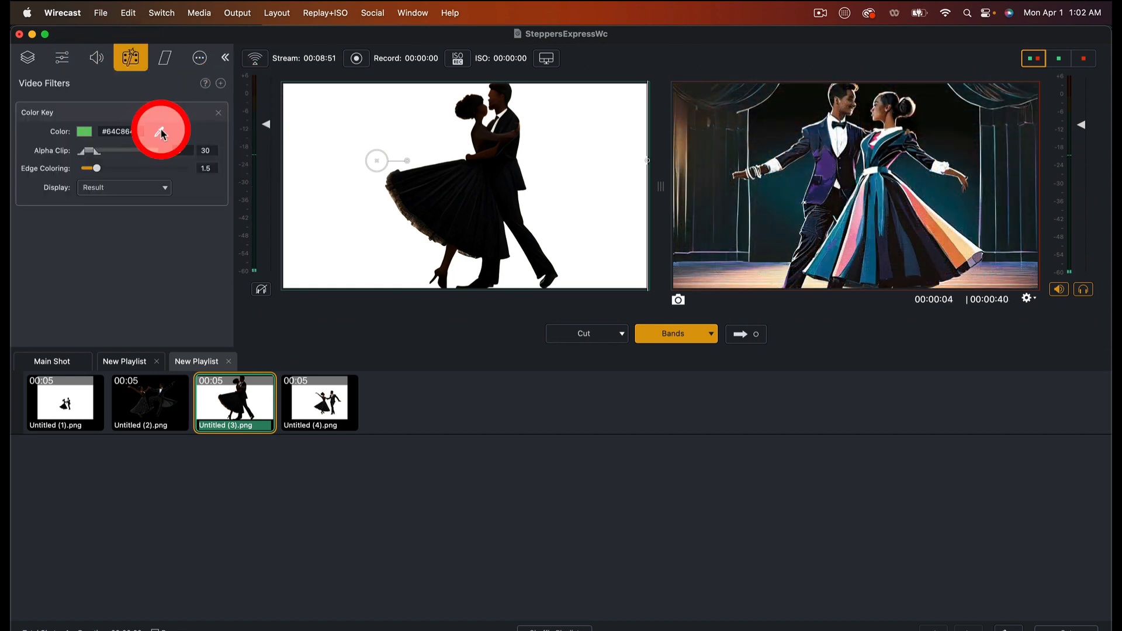
left_click(159, 131)
left_click(397, 138)
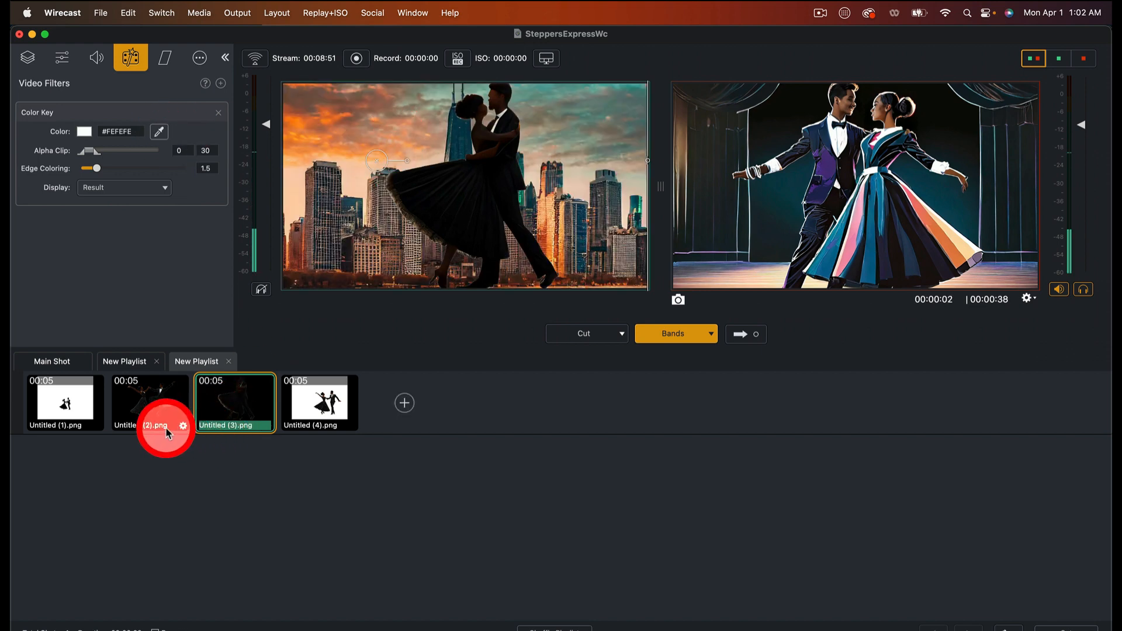
Scale the Untitled (1).png shot to about 4105 × 3193 and move it to about position -70, 399, centering the couple
left_click(62, 408)
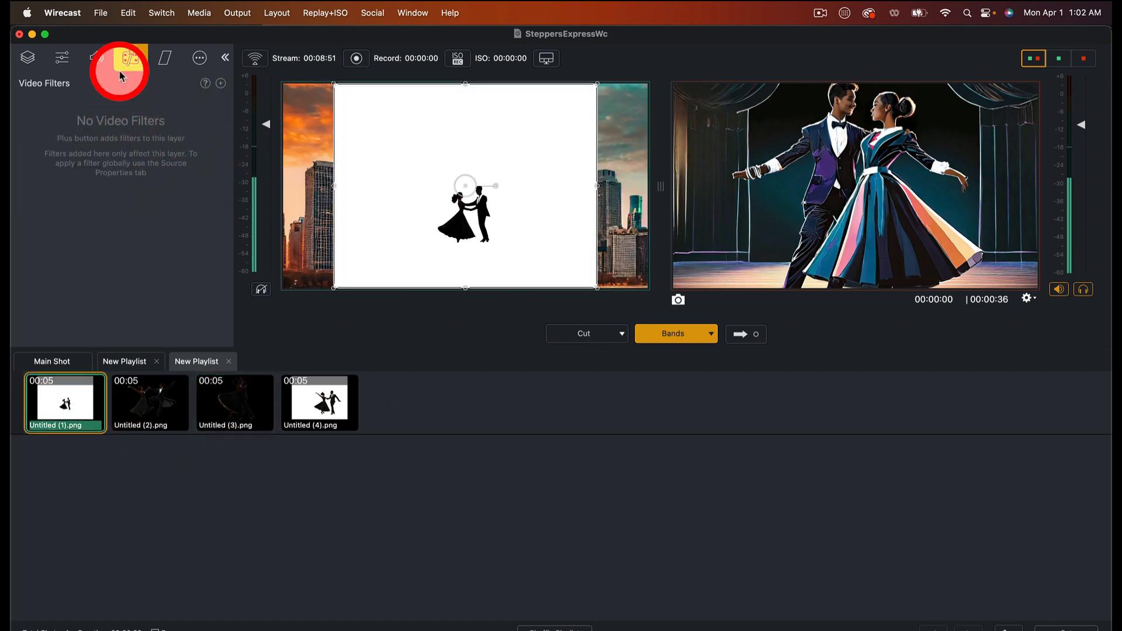
left_click(63, 56)
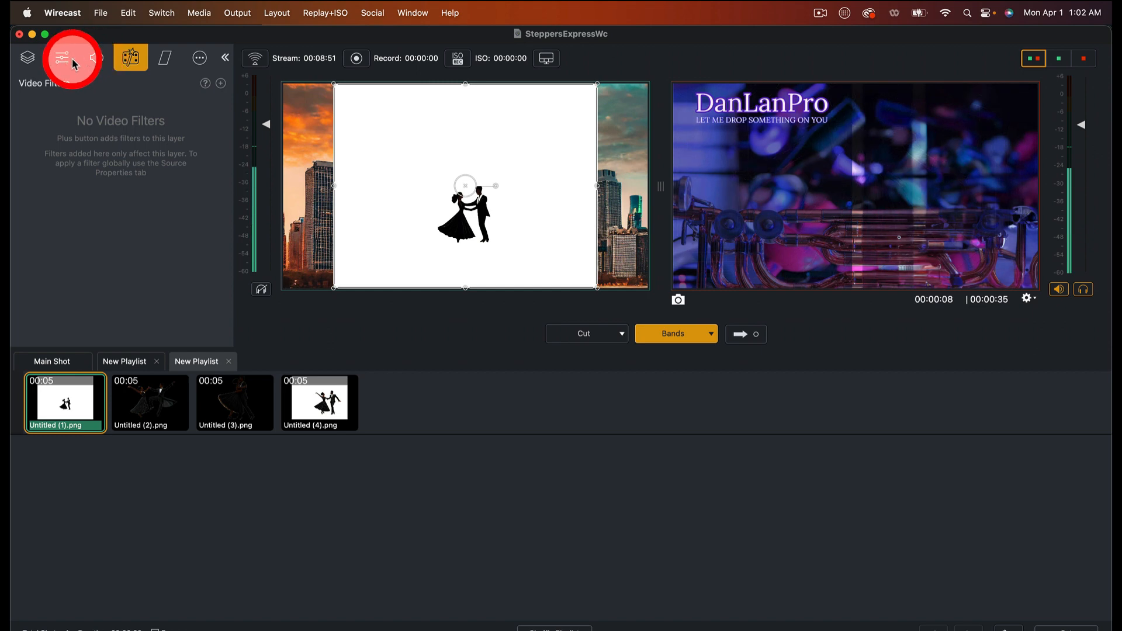
left_click_drag(100, 137, 208, 143)
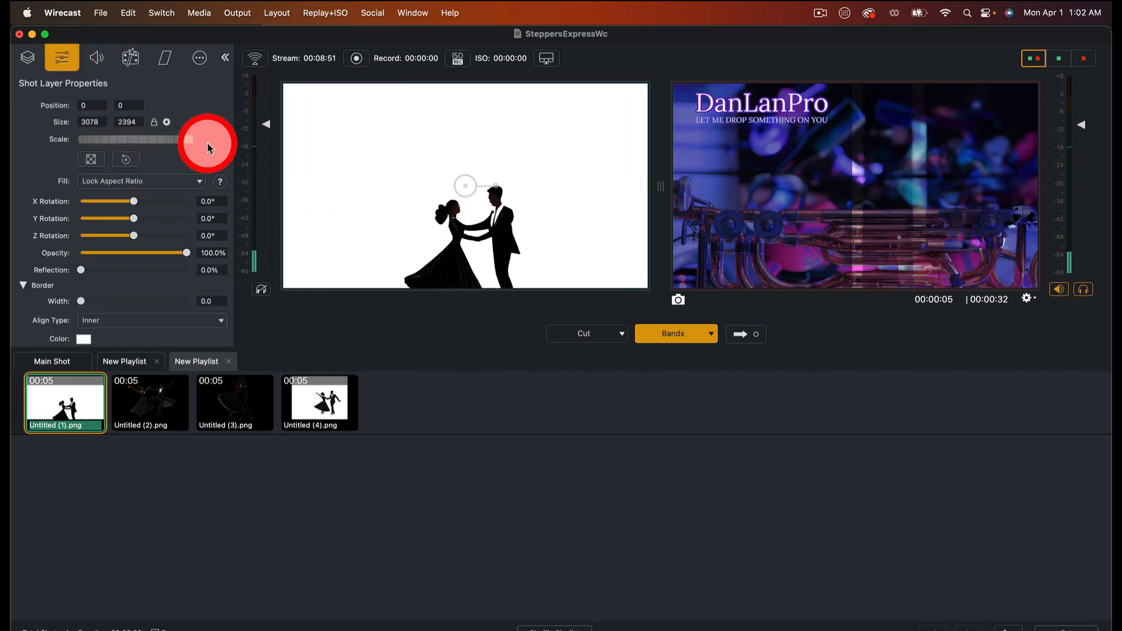
left_click_drag(395, 221, 458, 173)
left_click(96, 147)
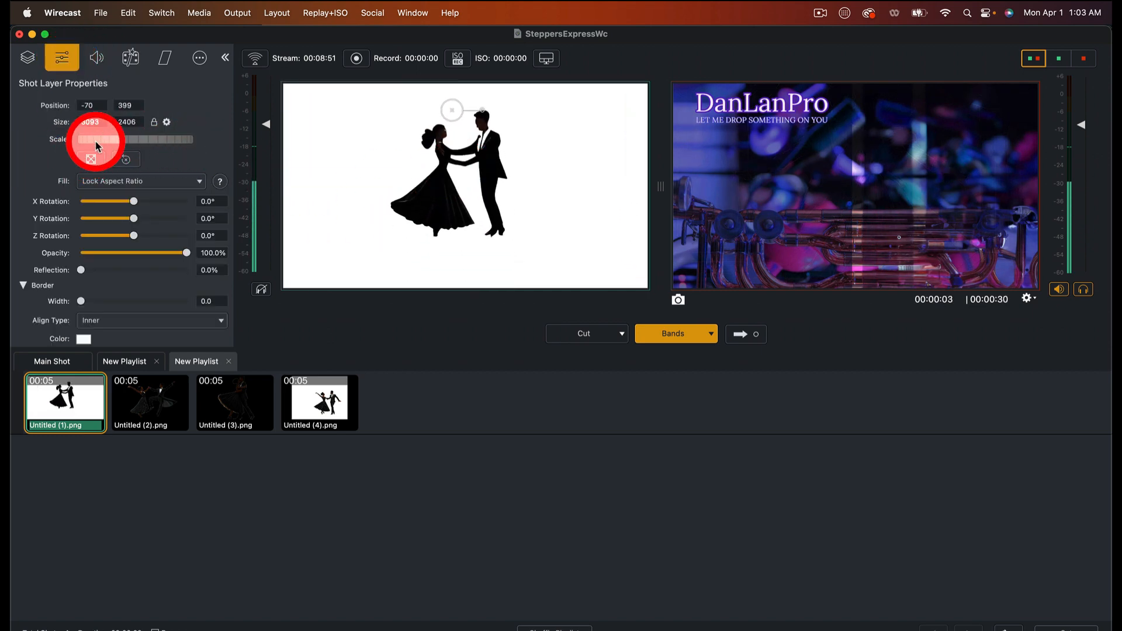
left_click_drag(107, 141, 144, 145)
Key out the white background of Untitled (1).png with a Color Key filter sampled to #FEFEFE
left_click(167, 57)
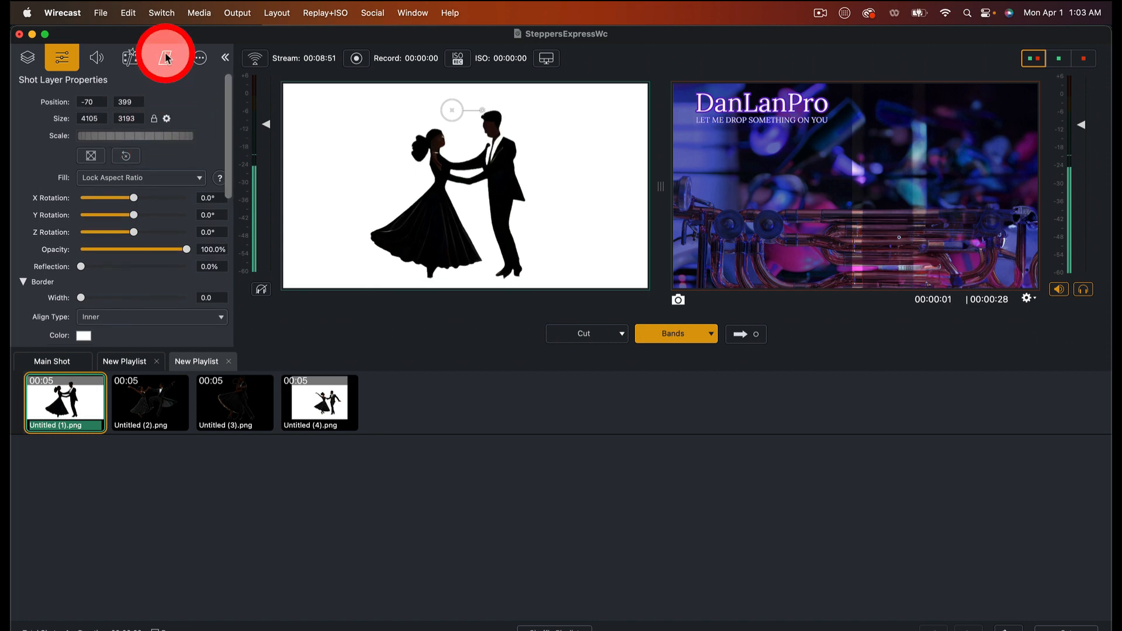
left_click(134, 62)
left_click(222, 83)
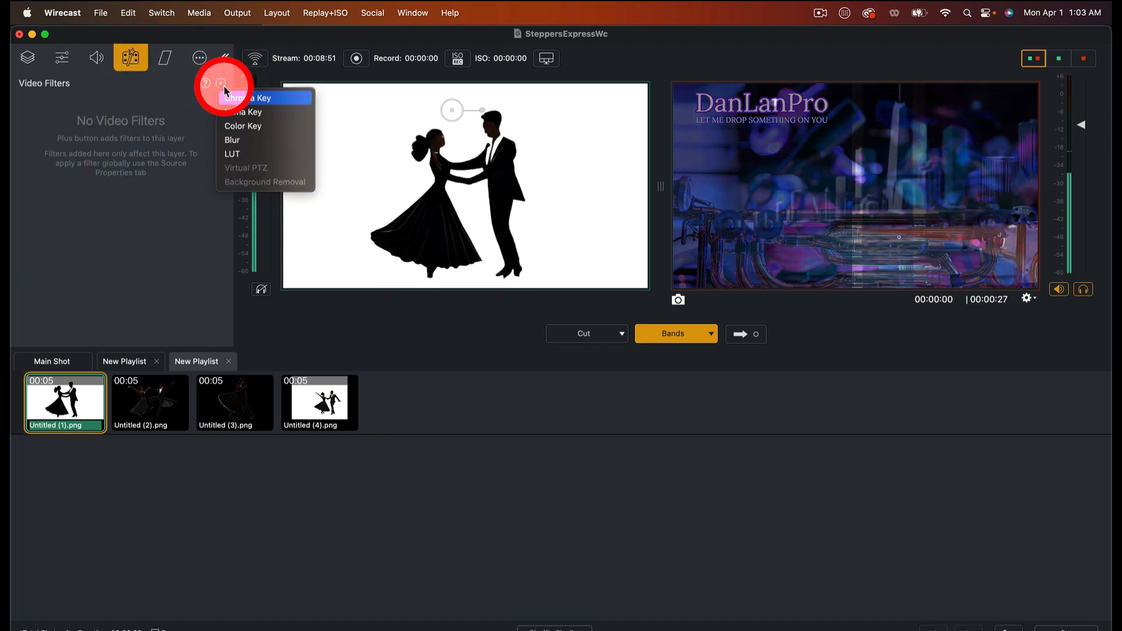
left_click(284, 126)
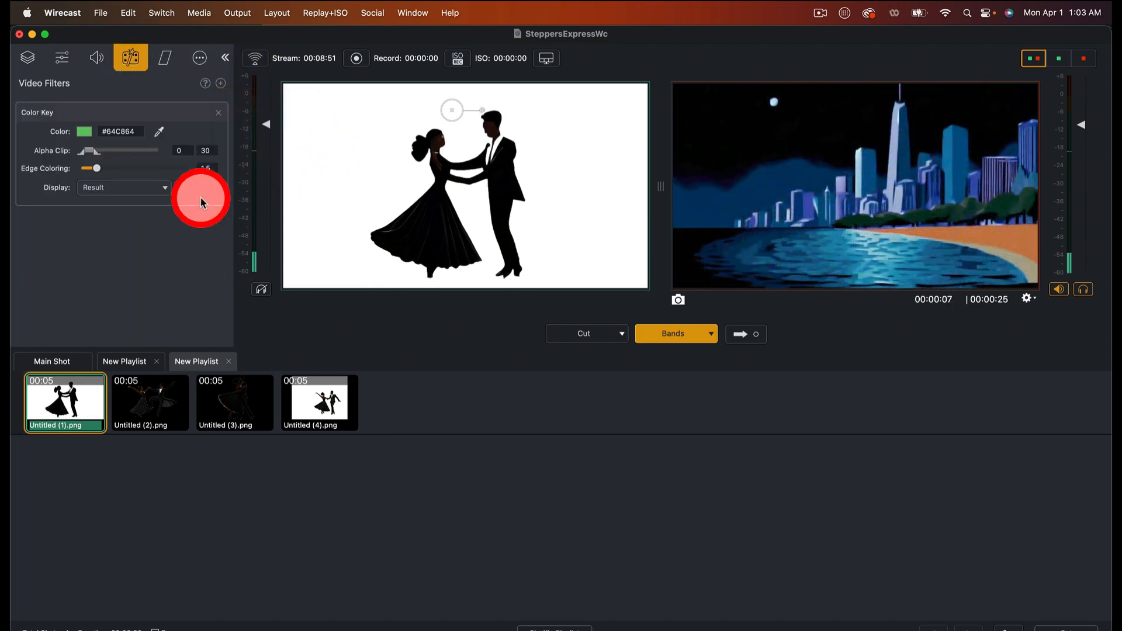
left_click(303, 126)
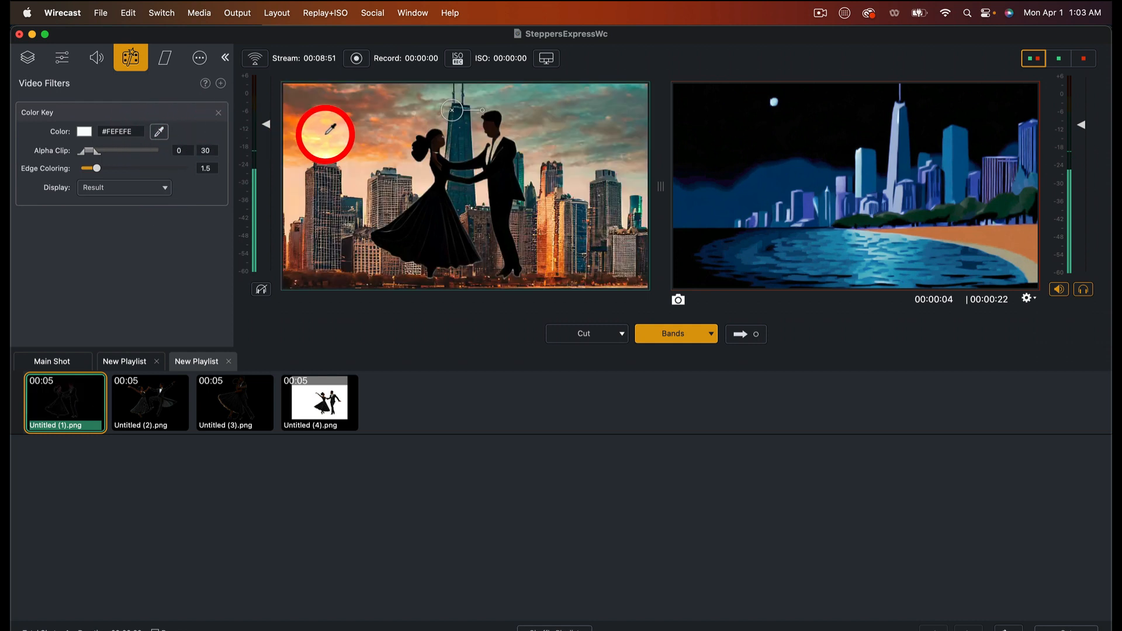
Add a Color Key filter to Untitled (4).png and sample its white background as the key color
left_click(308, 404)
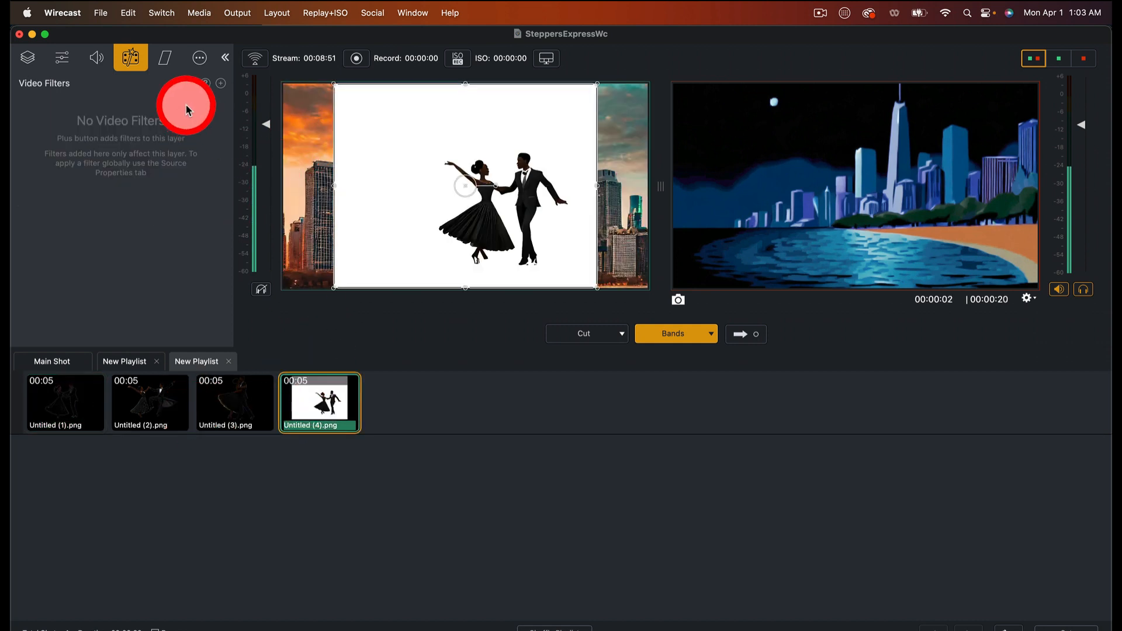
left_click(221, 83)
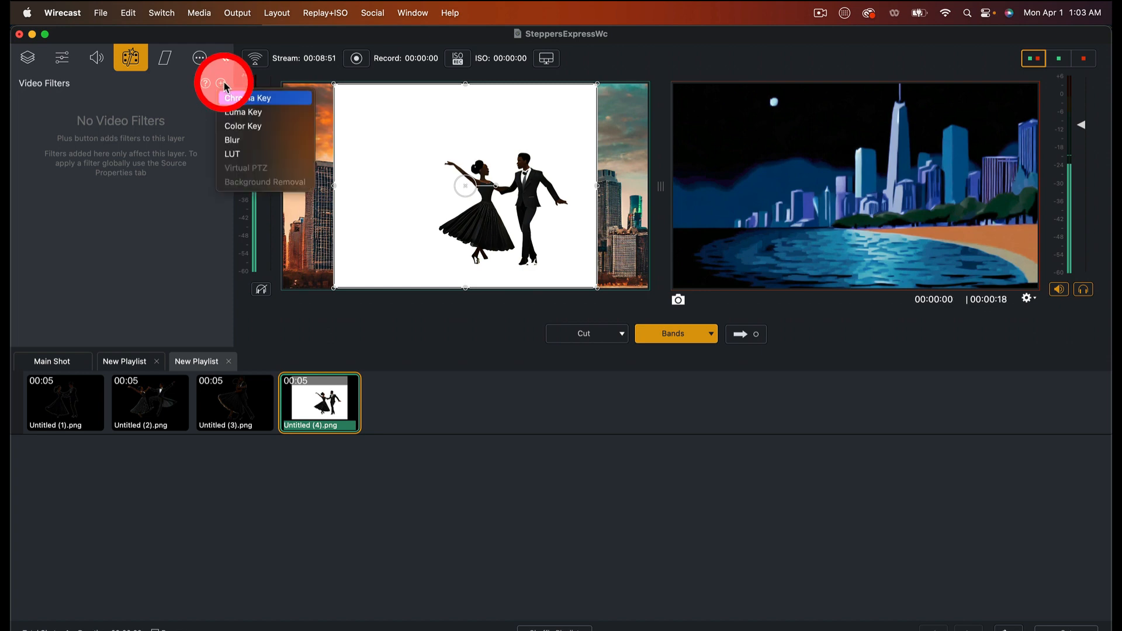
left_click(245, 125)
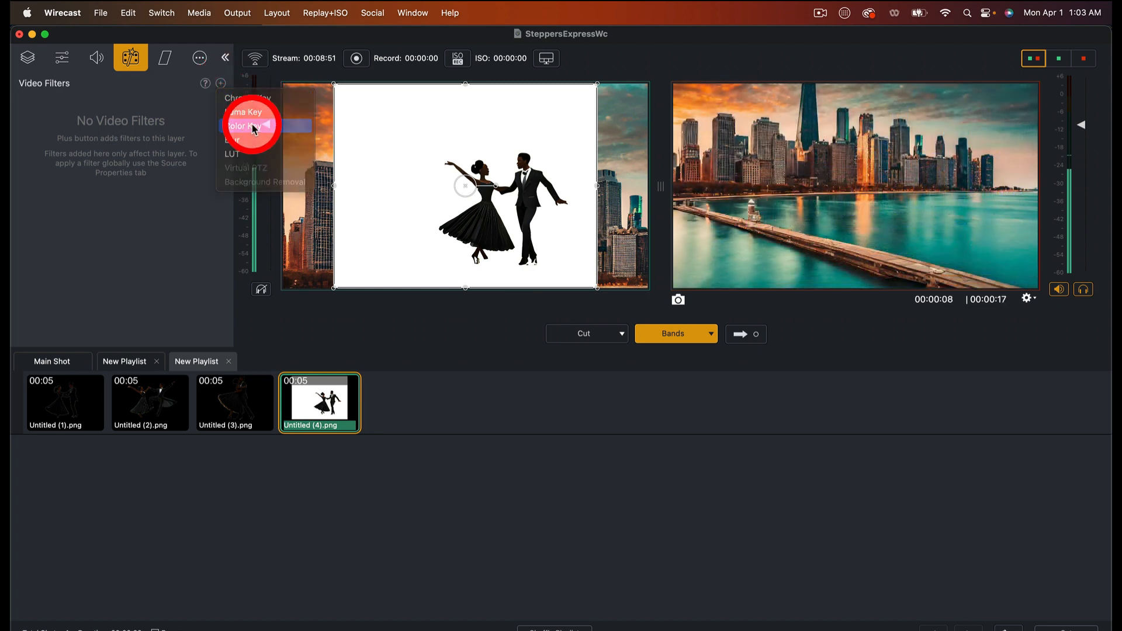
left_click(401, 140)
Scale the Untitled (4).png shot to about 2386 × 1856 and move it to about position -232, 181, centering the couple
left_click(63, 59)
left_click(100, 147)
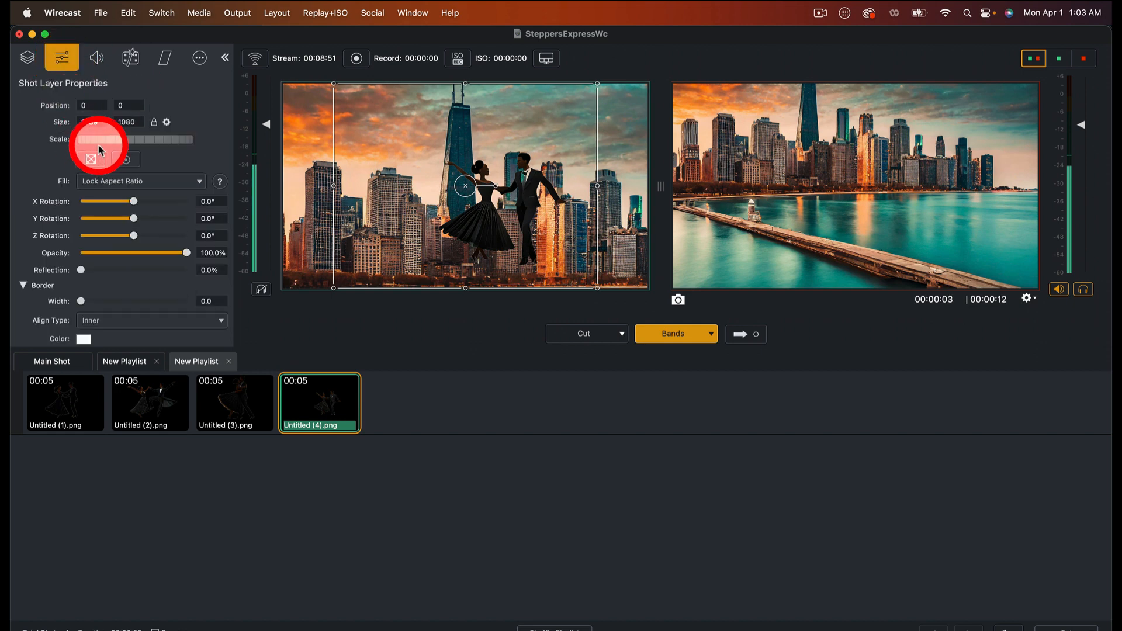
left_click_drag(115, 141, 175, 139)
left_click(524, 240)
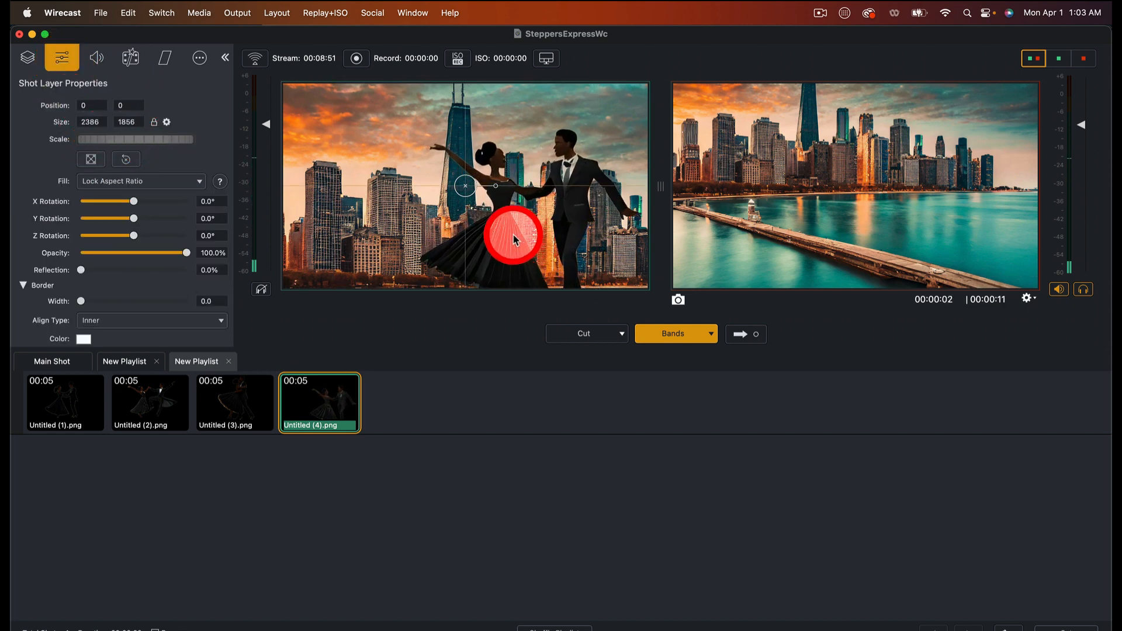
left_click_drag(513, 233, 470, 201)
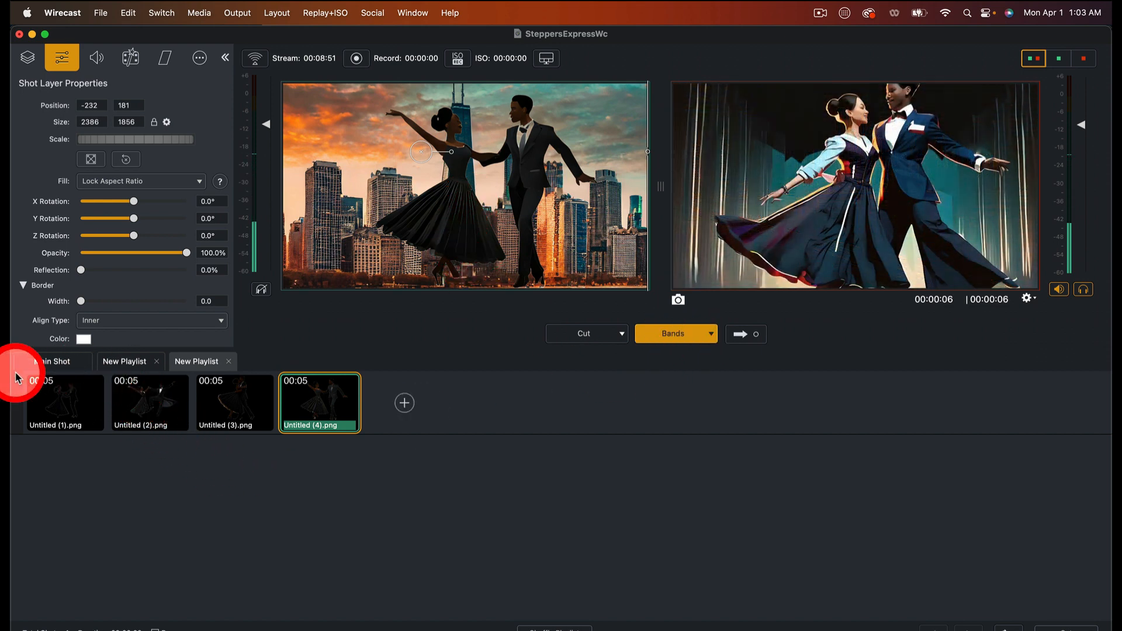
Return to the main shot list and send the silhouette playlist live over the background playlist
left_click(65, 362)
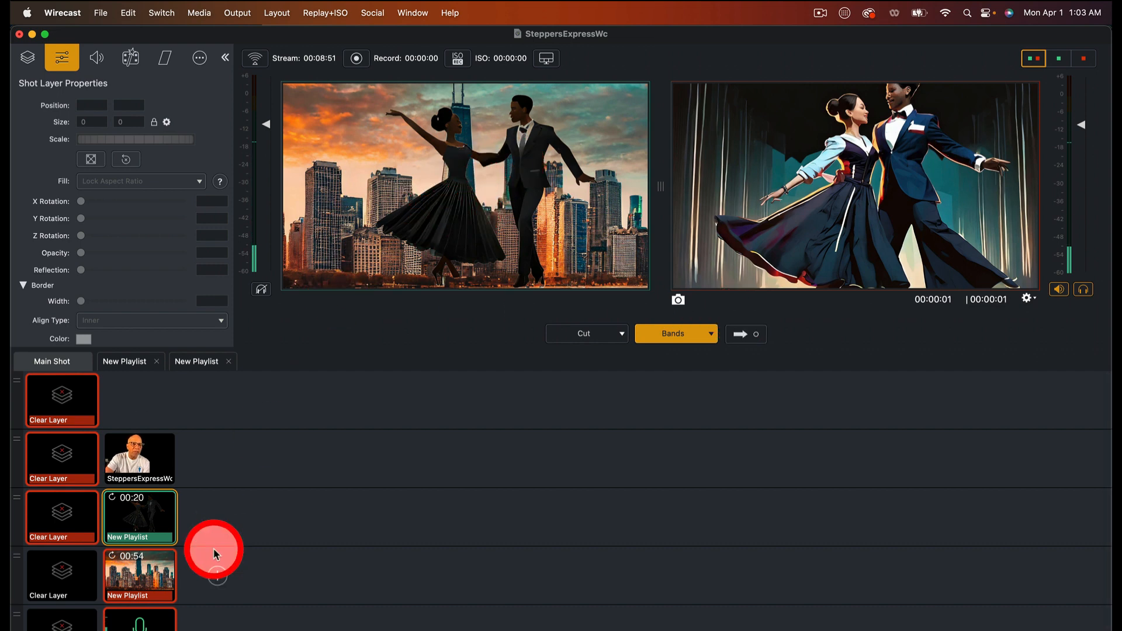
scroll(155, 539, "down", 1)
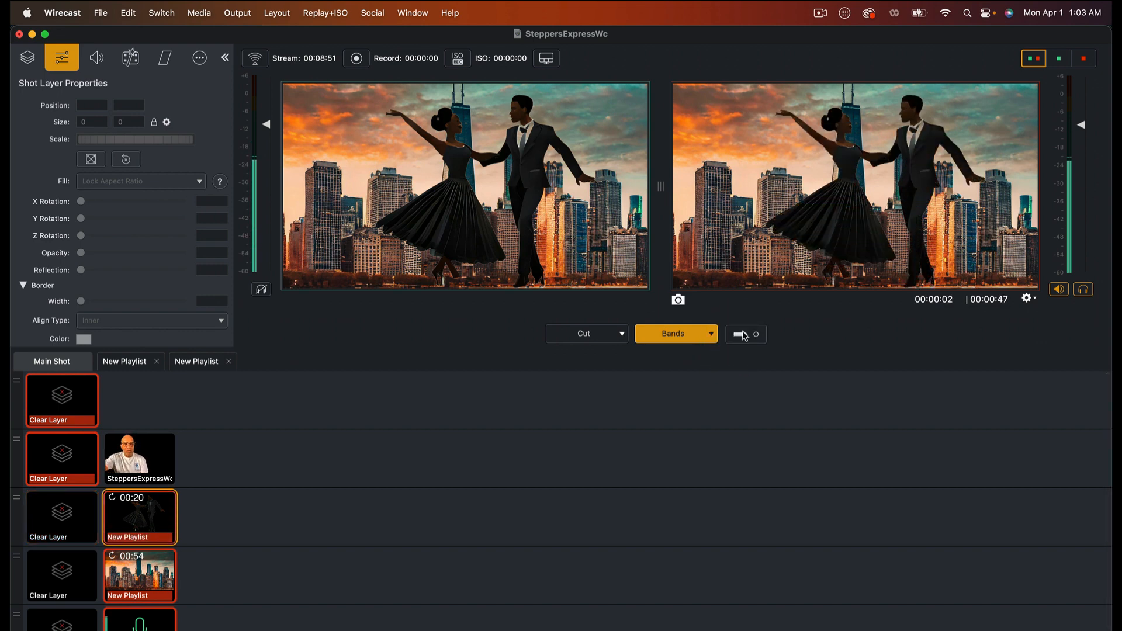
In the silhouette playlist, set the duration of Untitled (1).png to 10 seconds and the playlist transition to Cross Blur
left_click(135, 525)
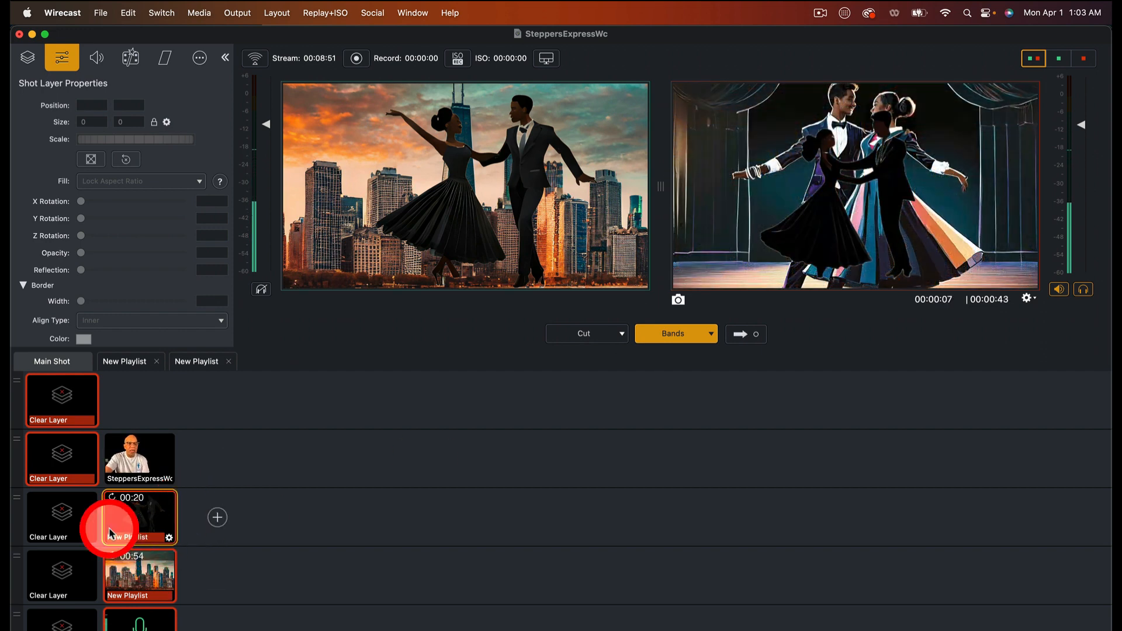
double_click(146, 513)
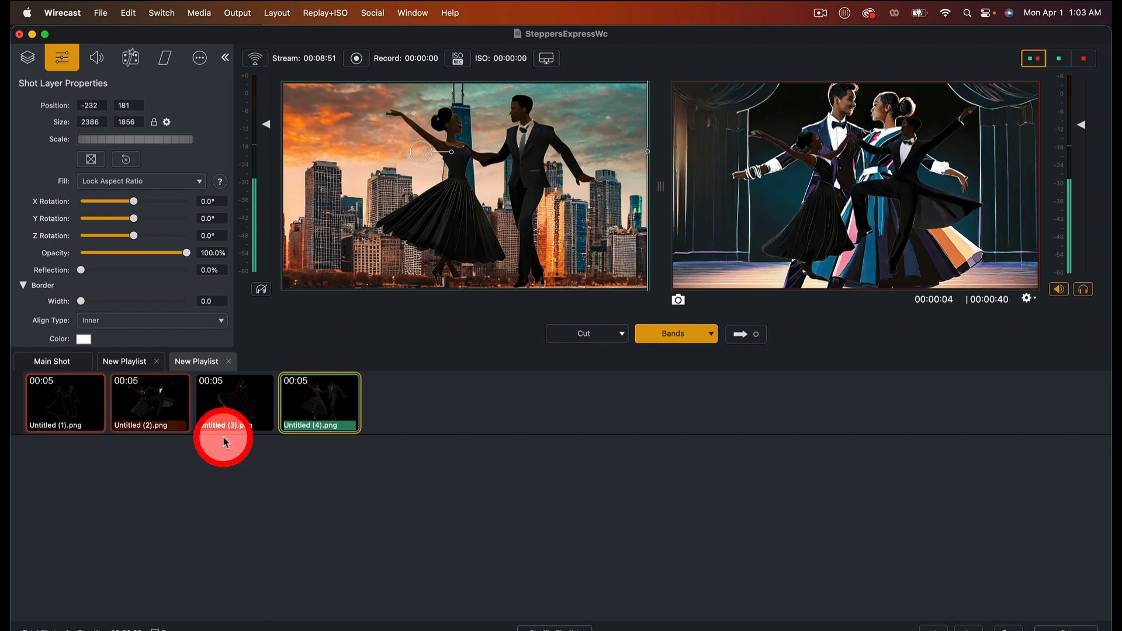
left_click(97, 426)
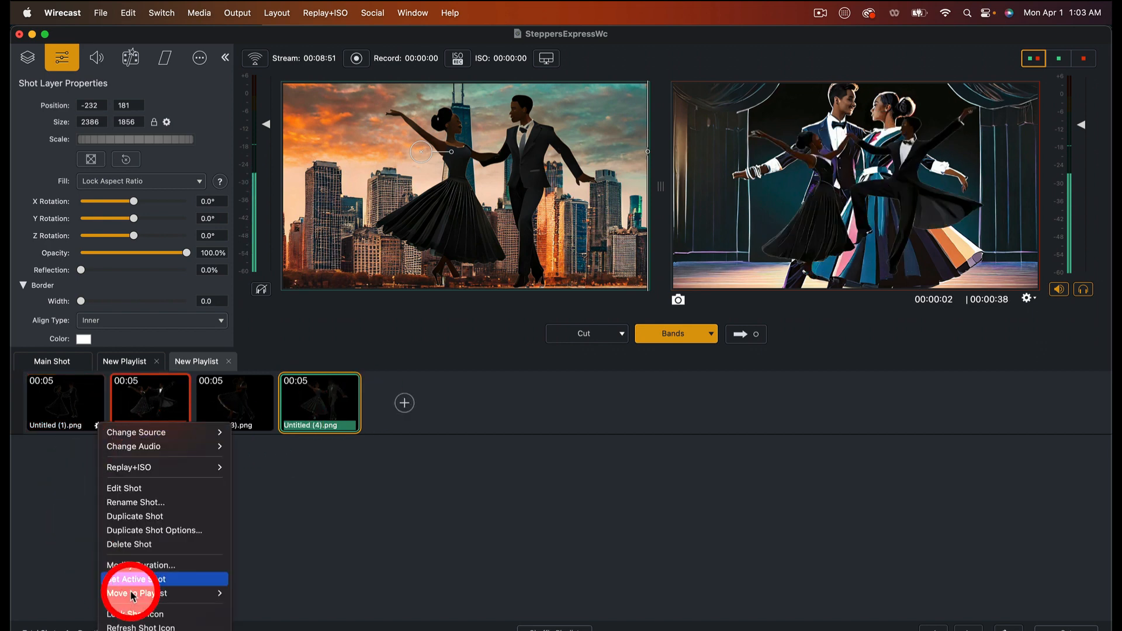
left_click(143, 566)
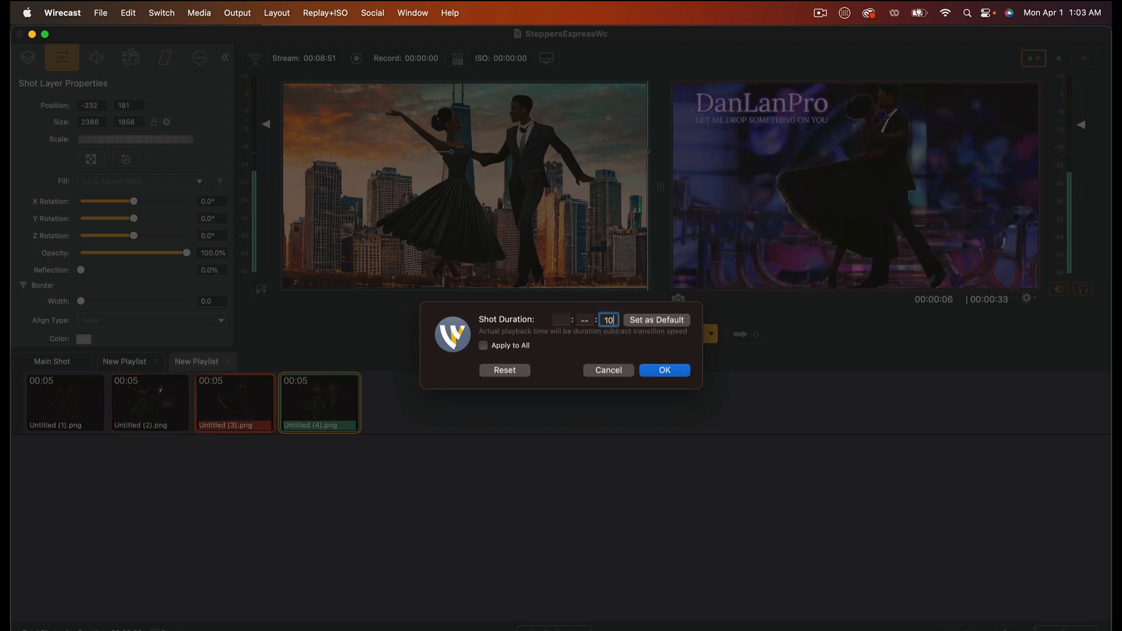
left_click(672, 370)
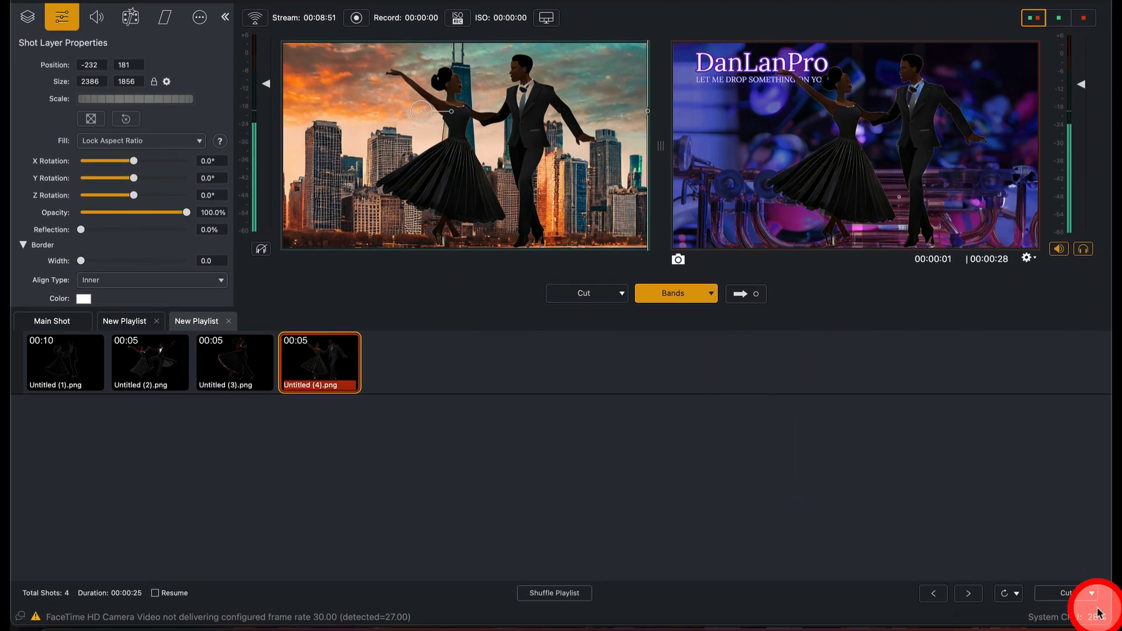
left_click(1094, 605)
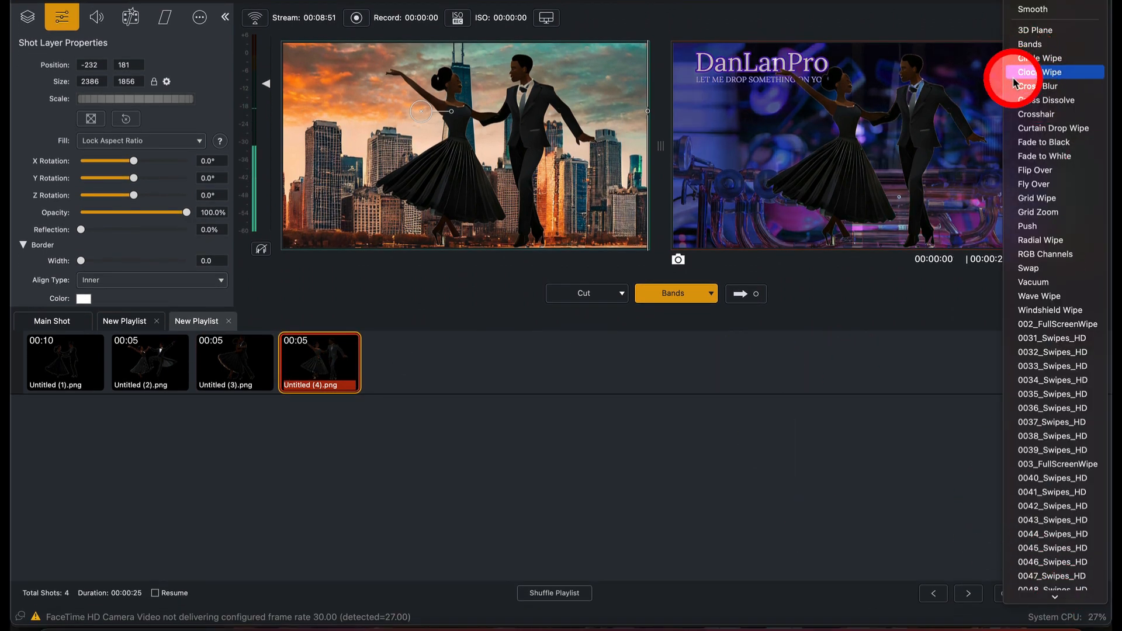
left_click(1036, 87)
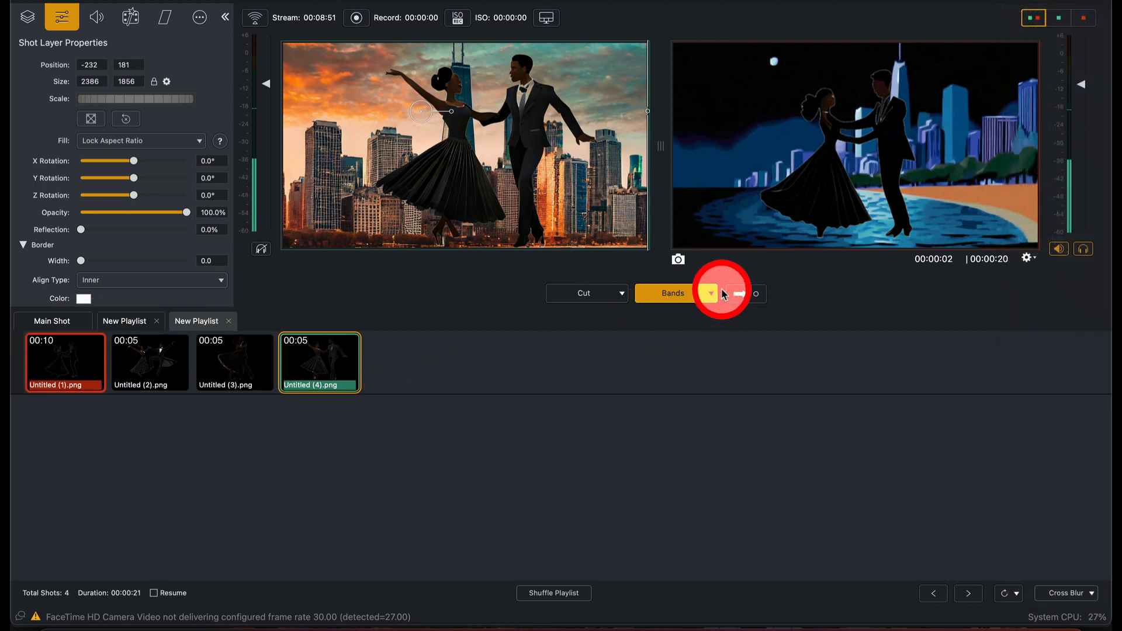
Clear the silhouette layer from the live output and send its playlist live again with the Bands transition
left_click(55, 320)
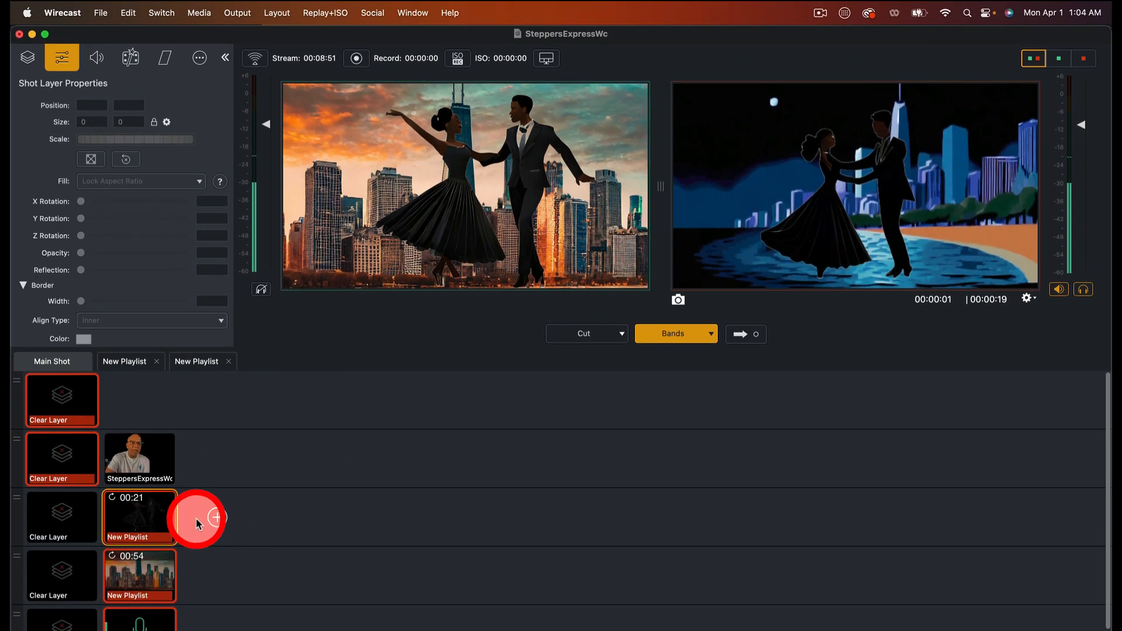
left_click(65, 523)
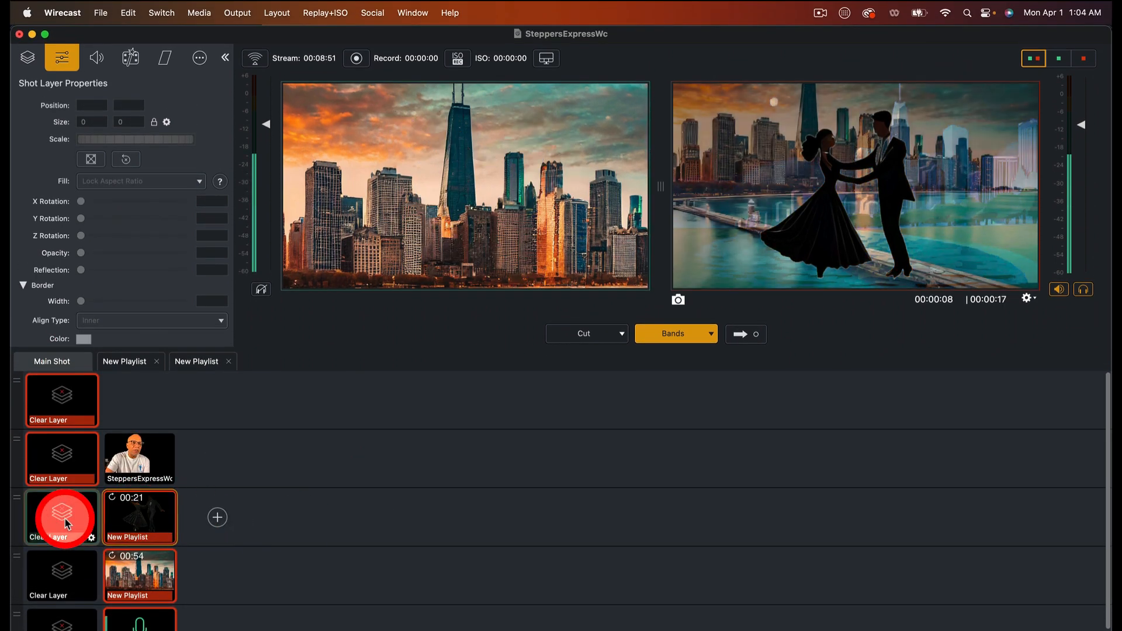
left_click(731, 338)
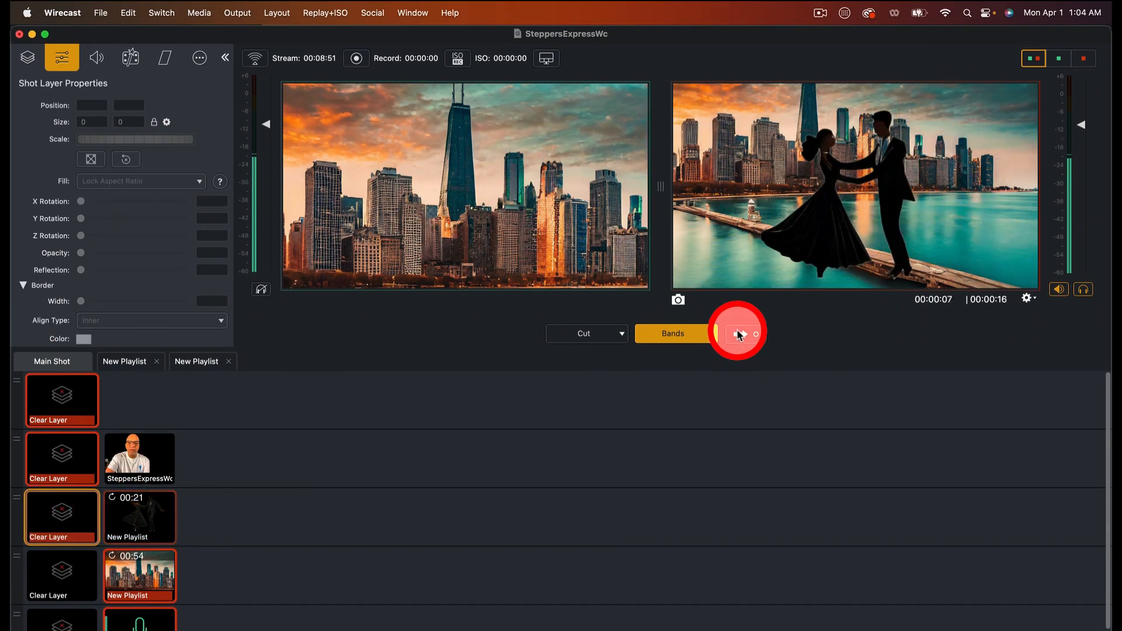
left_click(151, 529)
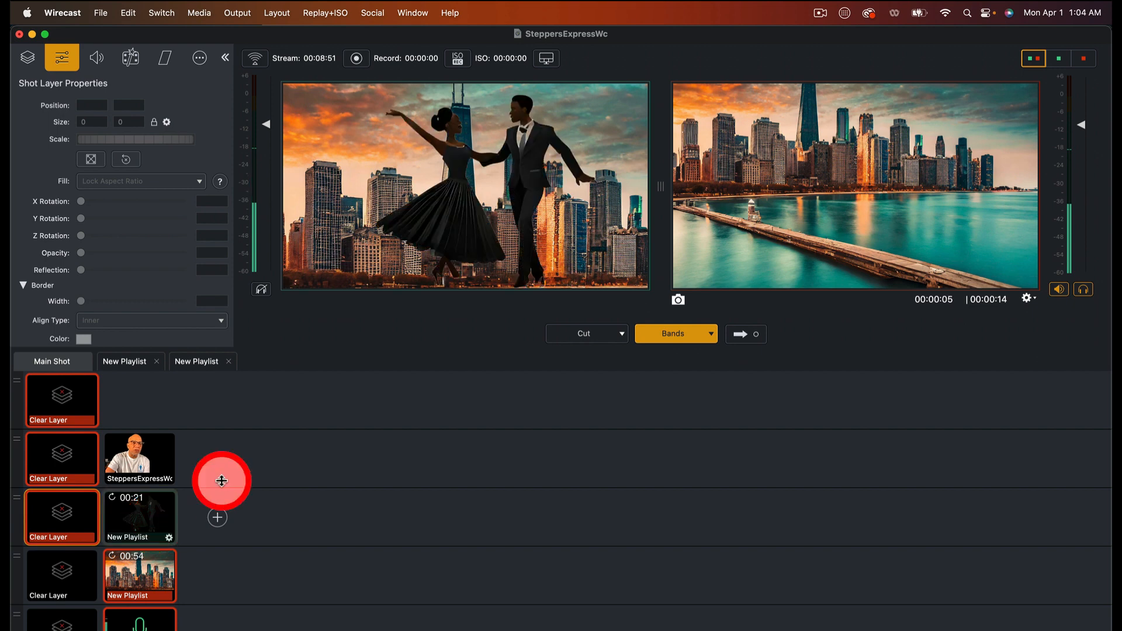
left_click(743, 338)
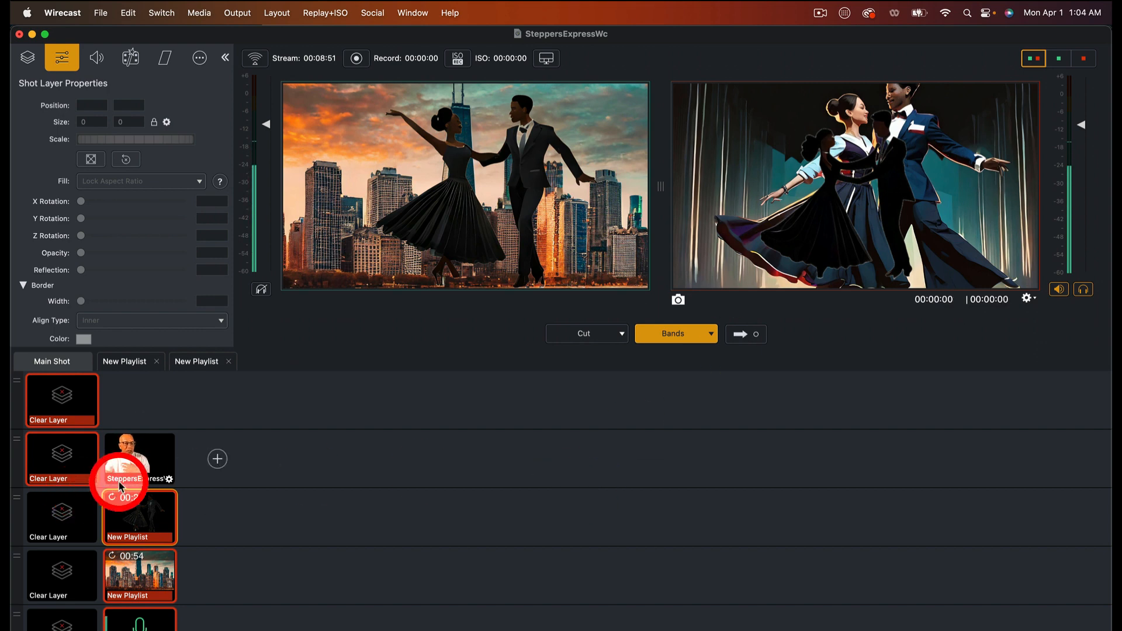
left_click(166, 491)
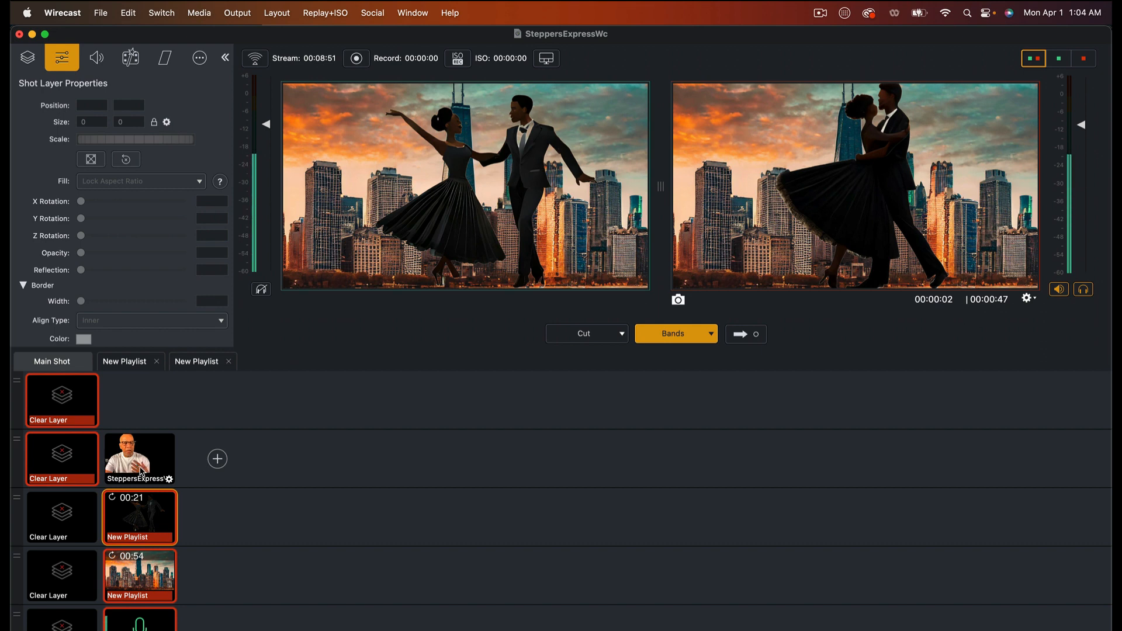
left_click(146, 481)
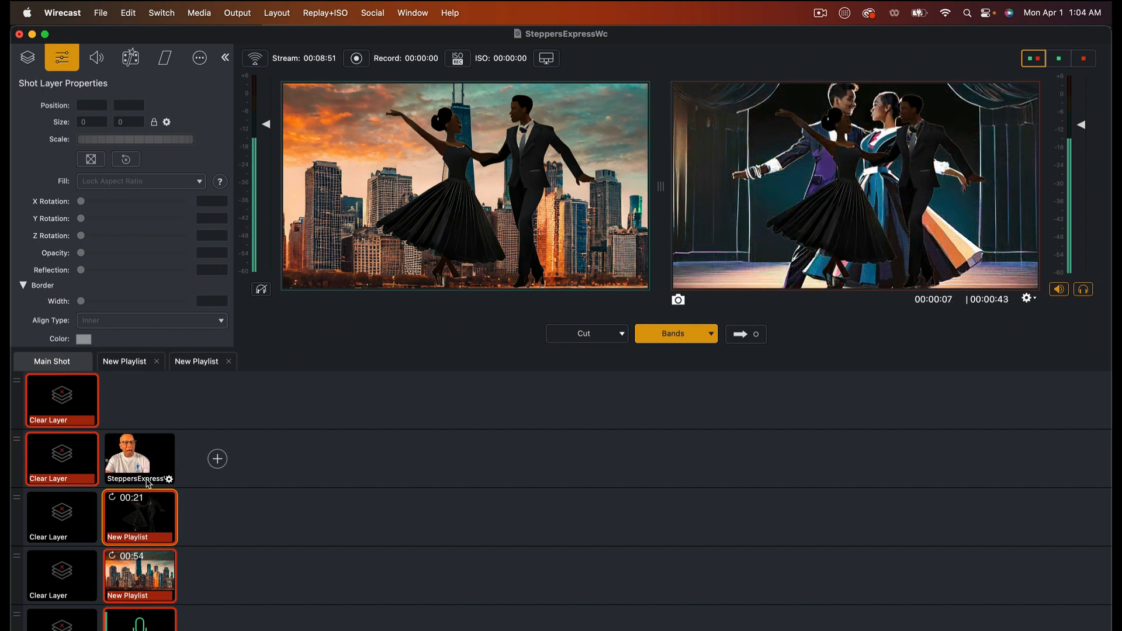
left_click(303, 498)
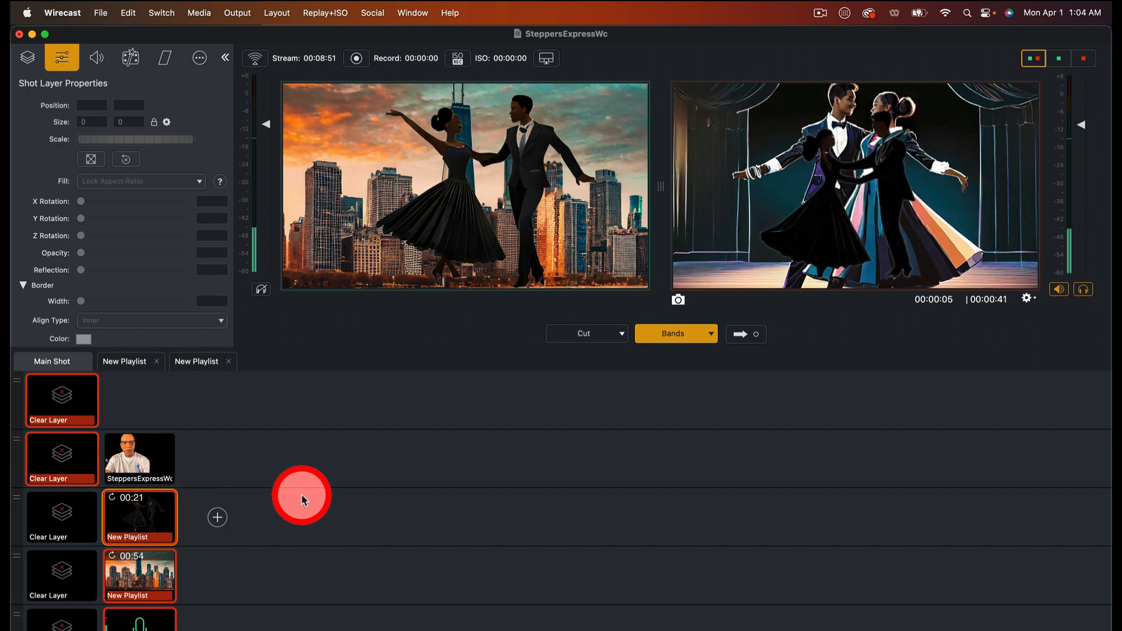